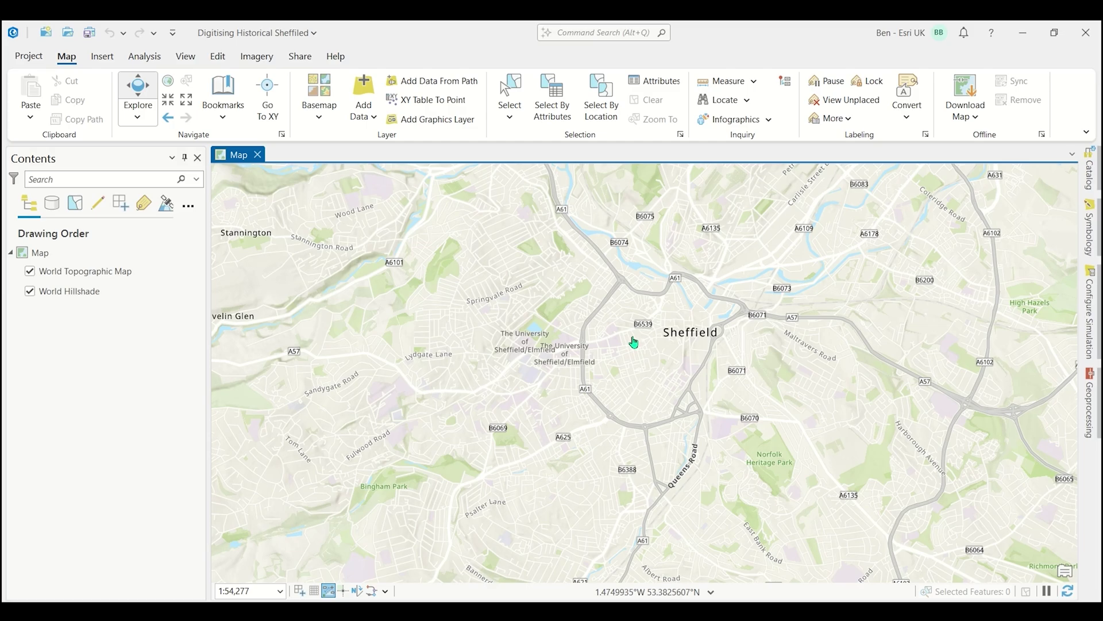
Step: Switch to the browser and examine the 1855 Ordnance Survey Yorkshire Sheet 294 around Crookes and Pisgah Dam
left_click_drag(633, 343, 589, 366)
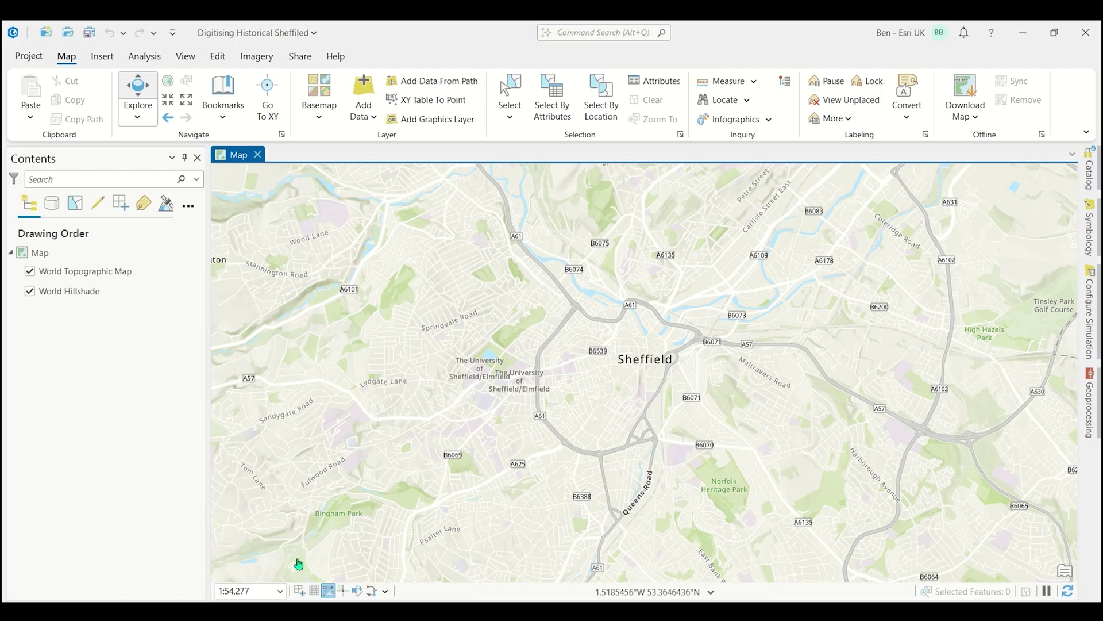
key("alt+Tab")
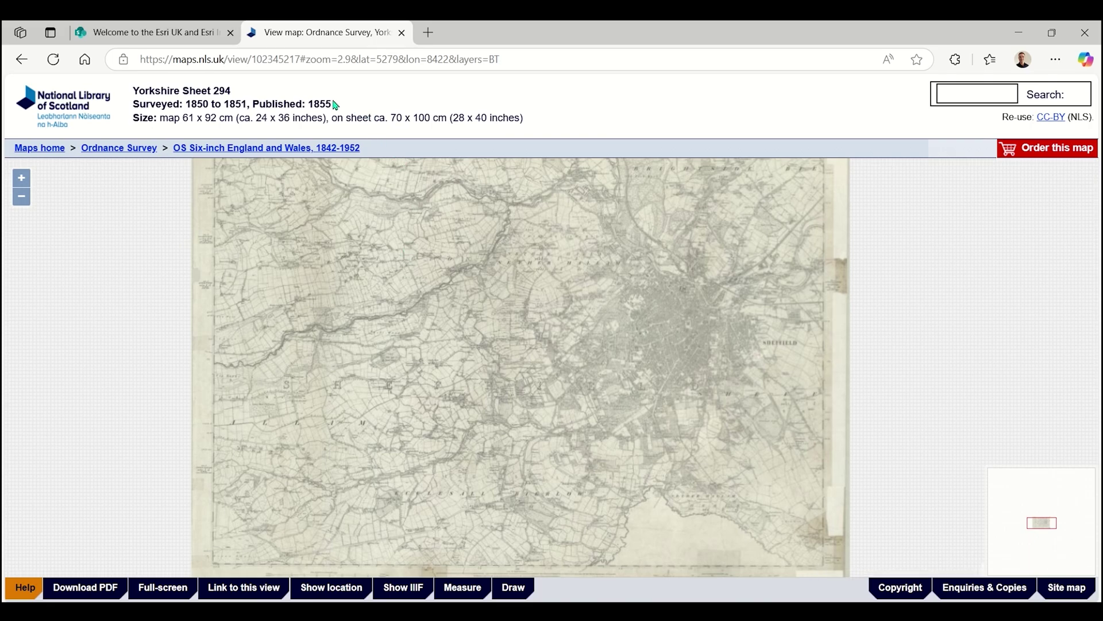
left_click_drag(253, 104, 346, 115)
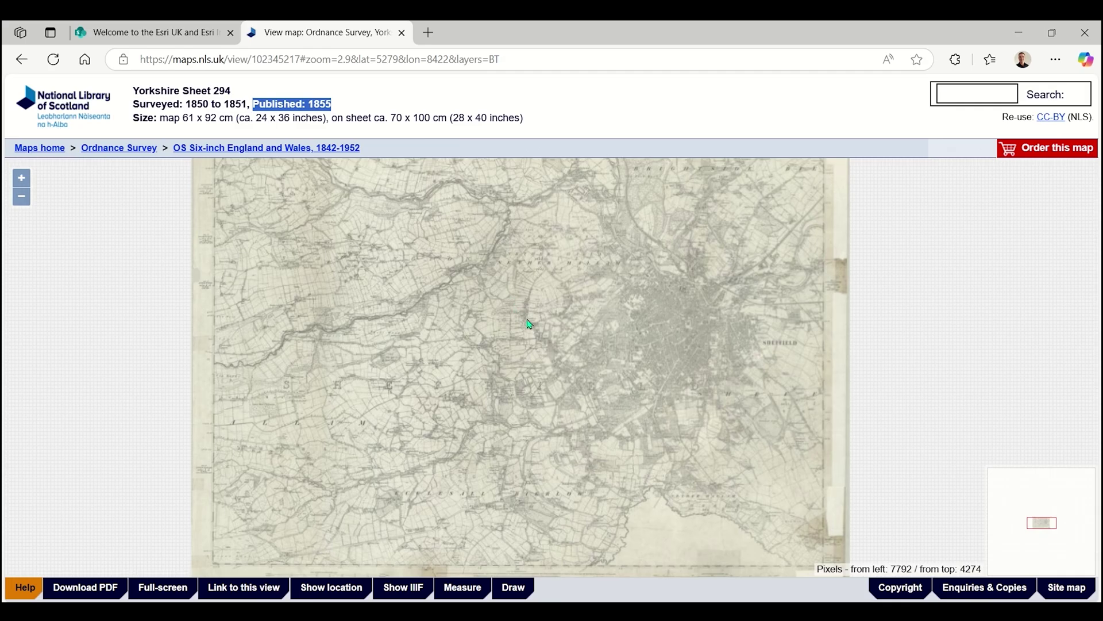
scroll(567, 299, "up", 3)
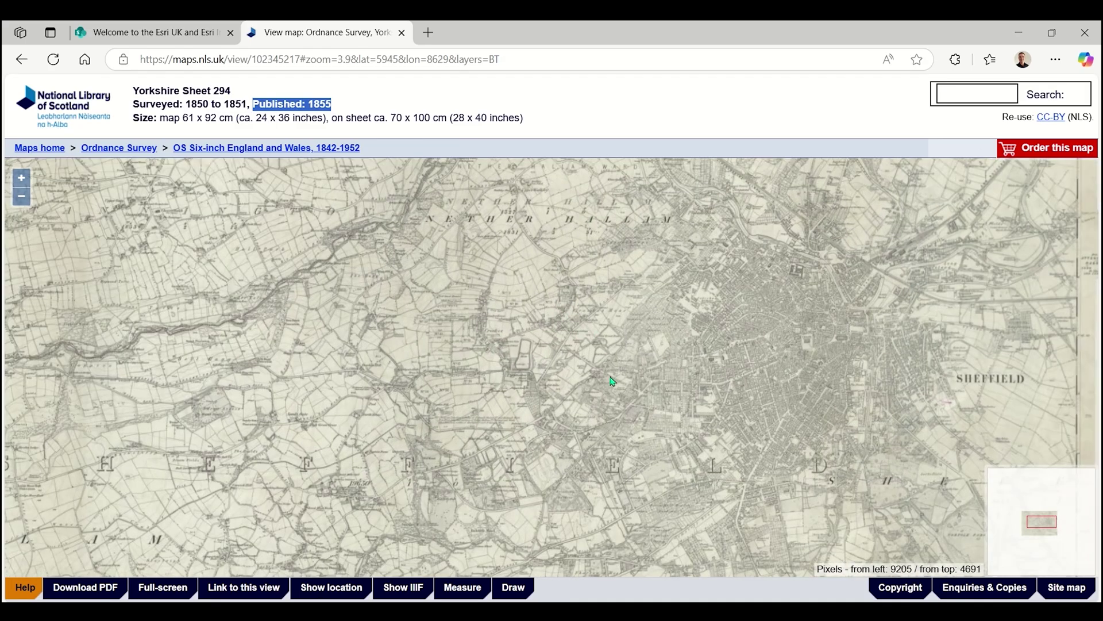
scroll(613, 381, "up", 1)
scroll(553, 377, "up", 4)
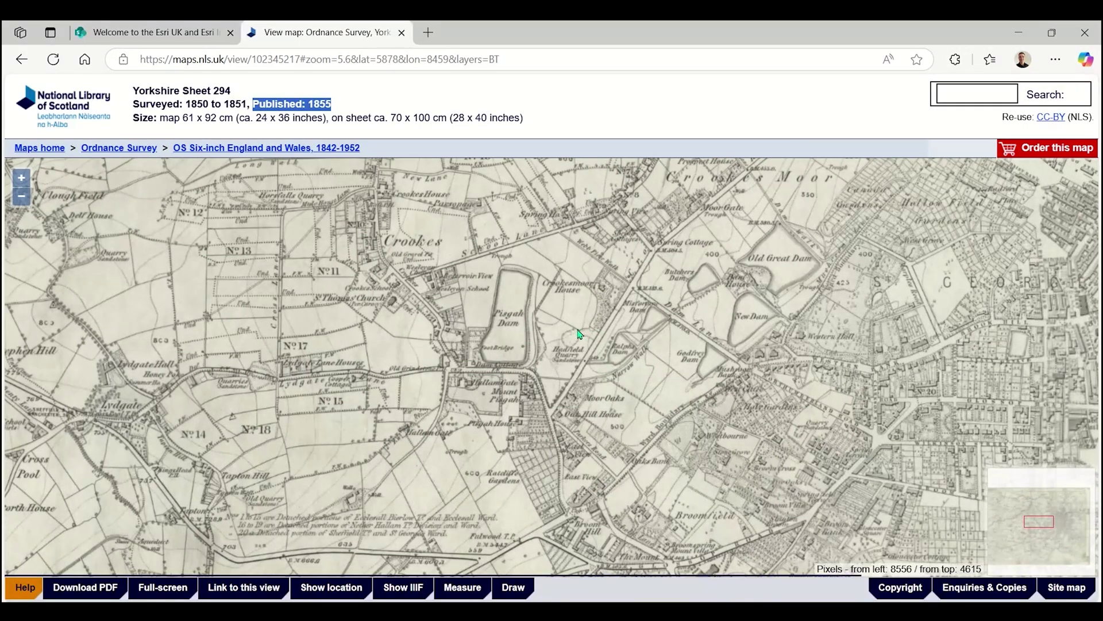
mouse_move(579, 334)
left_mouse_down()
mouse_move(639, 340)
mouse_move(587, 352)
left_mouse_up()
scroll(639, 340, "up", 1)
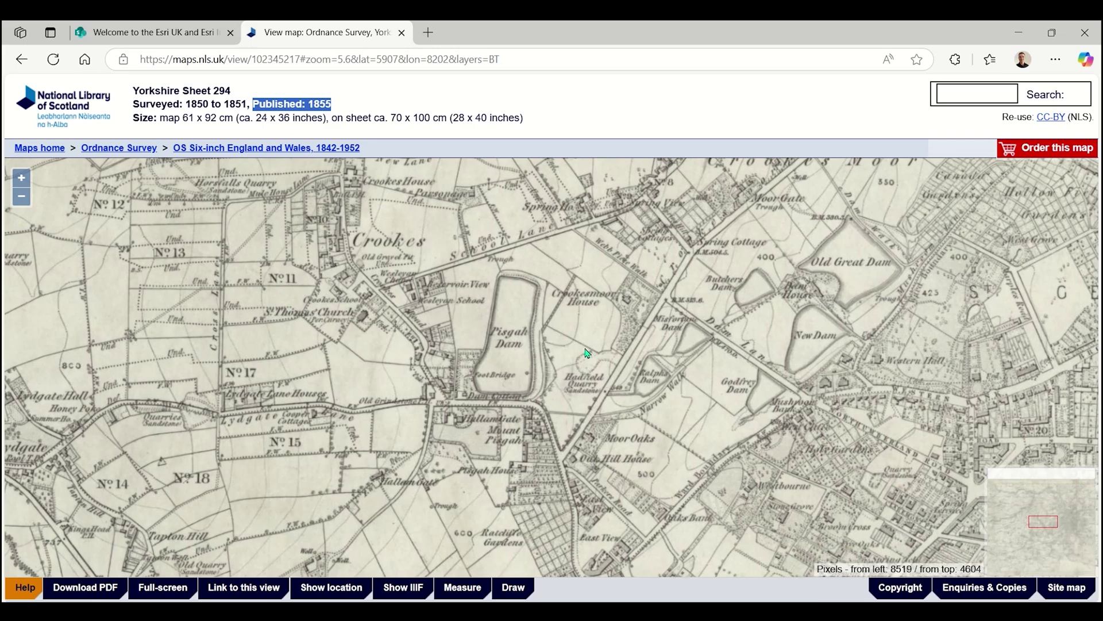
Step: Download the historical map view as a PDF and add page 1 of map (3).pdf to the ArcGIS Pro map in RGB true color
left_click(73, 587)
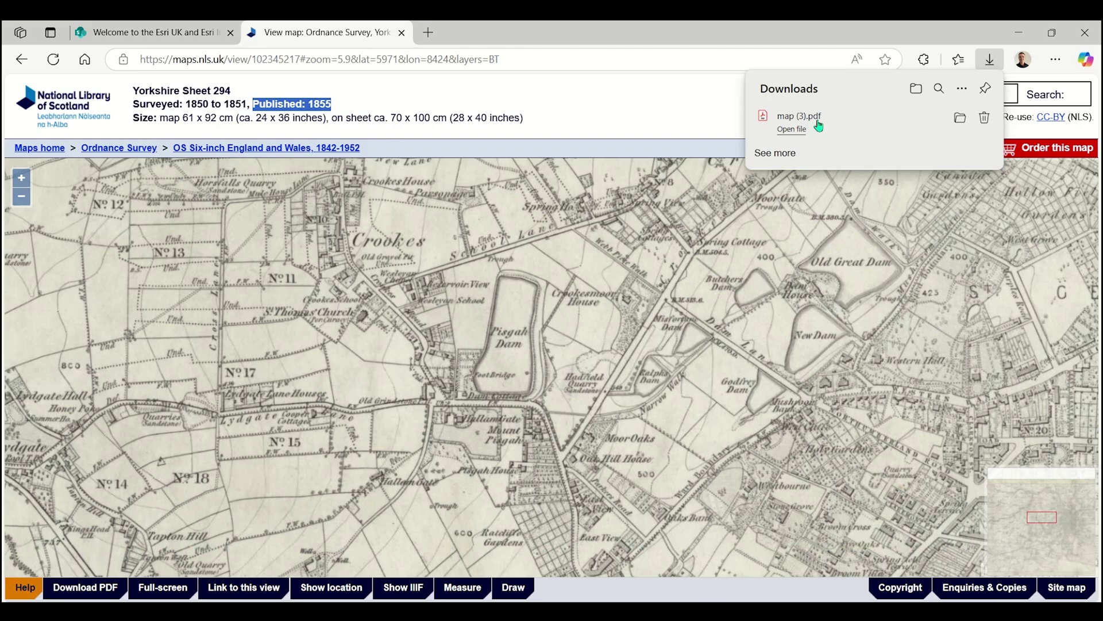
left_click_drag(820, 124, 134, 258)
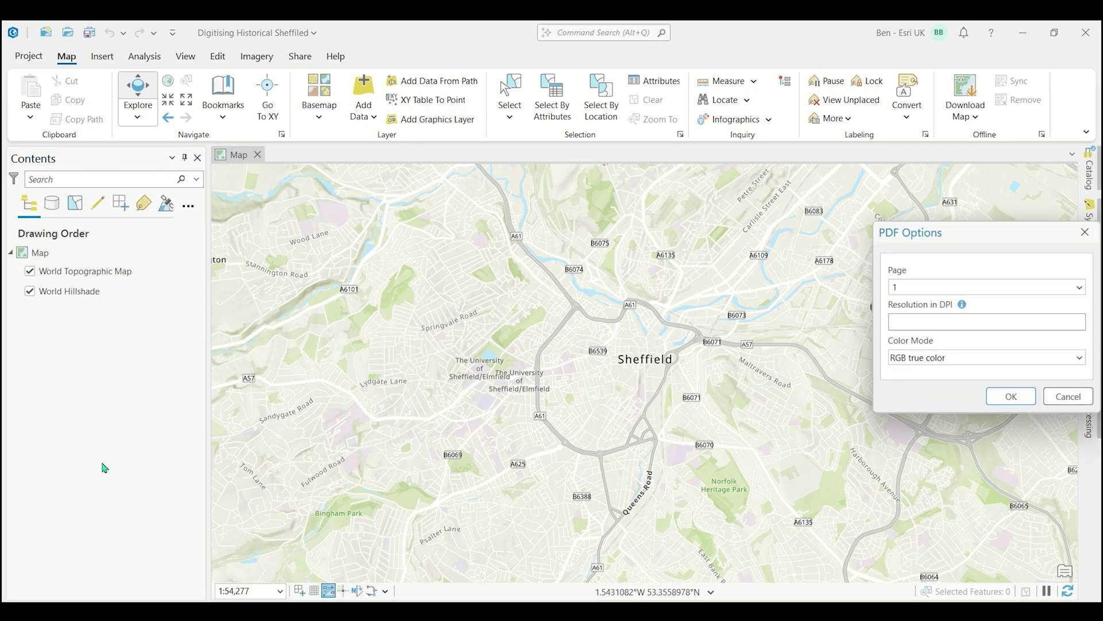
left_click_drag(967, 237, 526, 213)
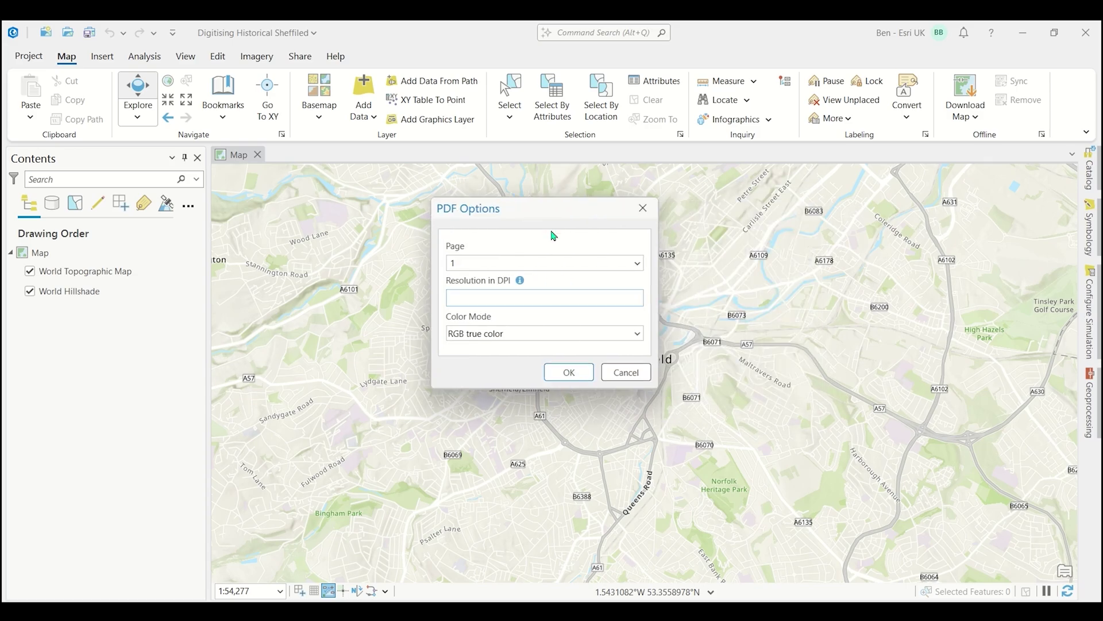
left_click(569, 373)
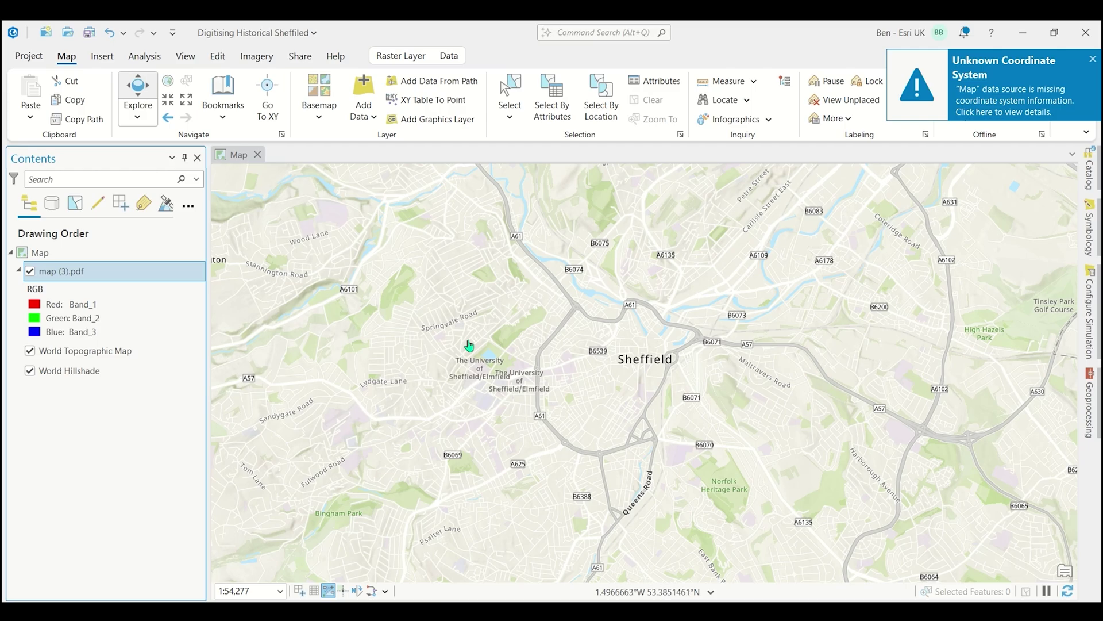
Step: Zoom to the map (3).pdf layer and examine where it lies in relation to the world basemap
right_click(79, 274)
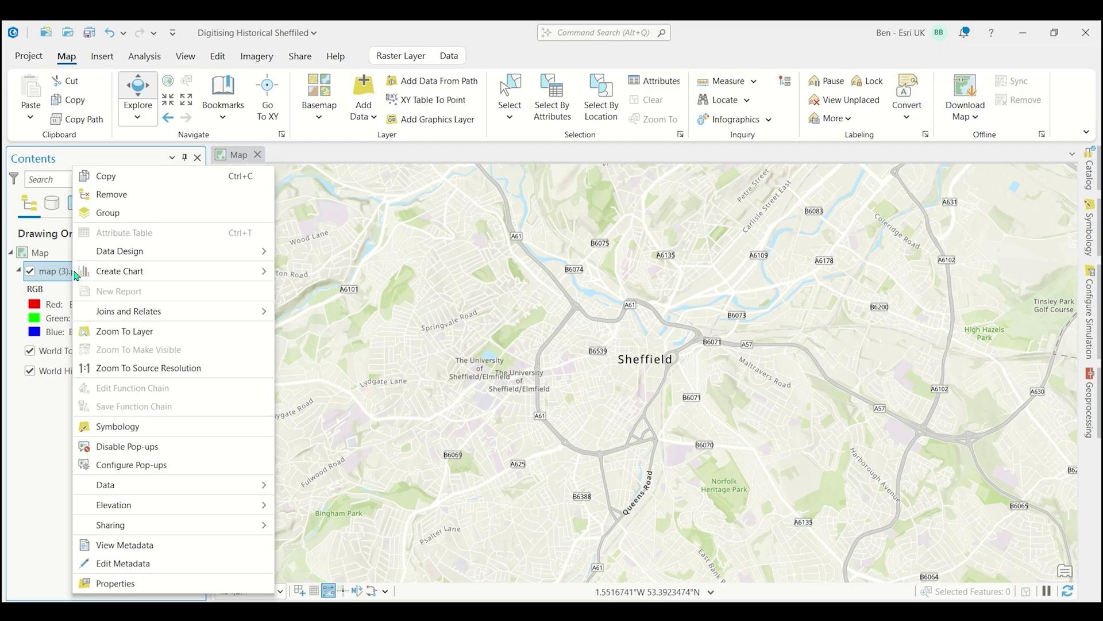
left_click(107, 338)
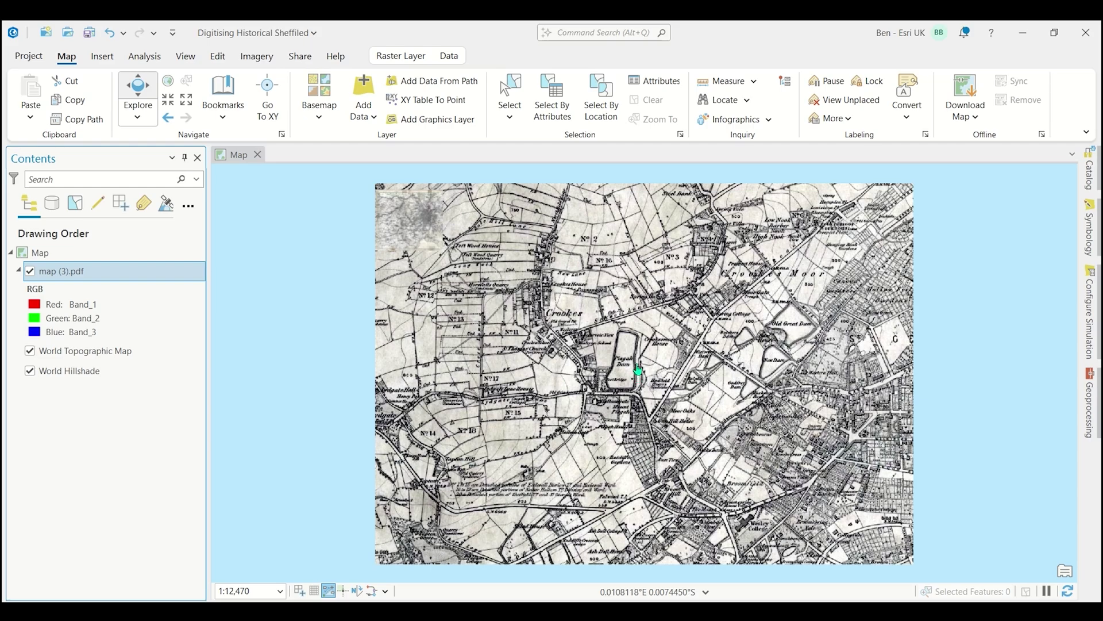
scroll(638, 370, "down", 5)
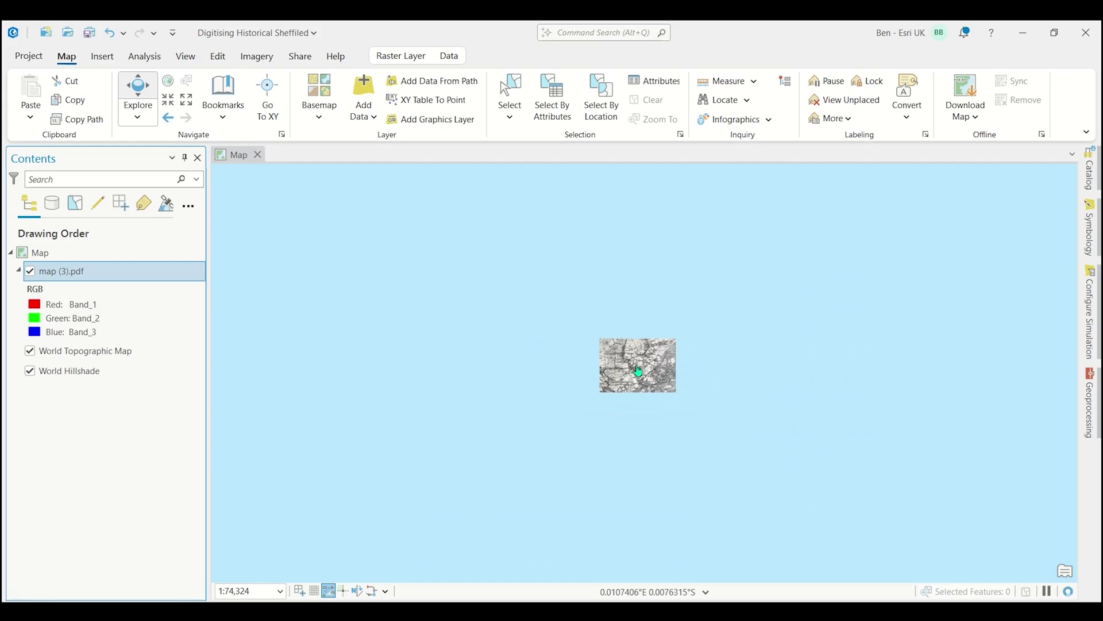
scroll(638, 371, "down", 15)
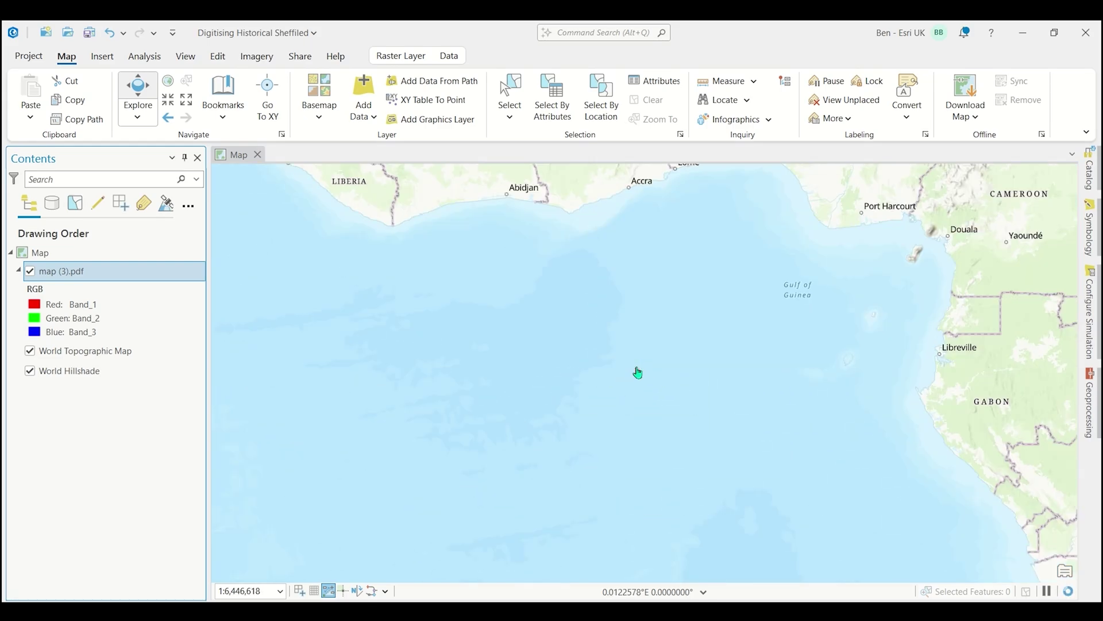
scroll(638, 372, "down", 4)
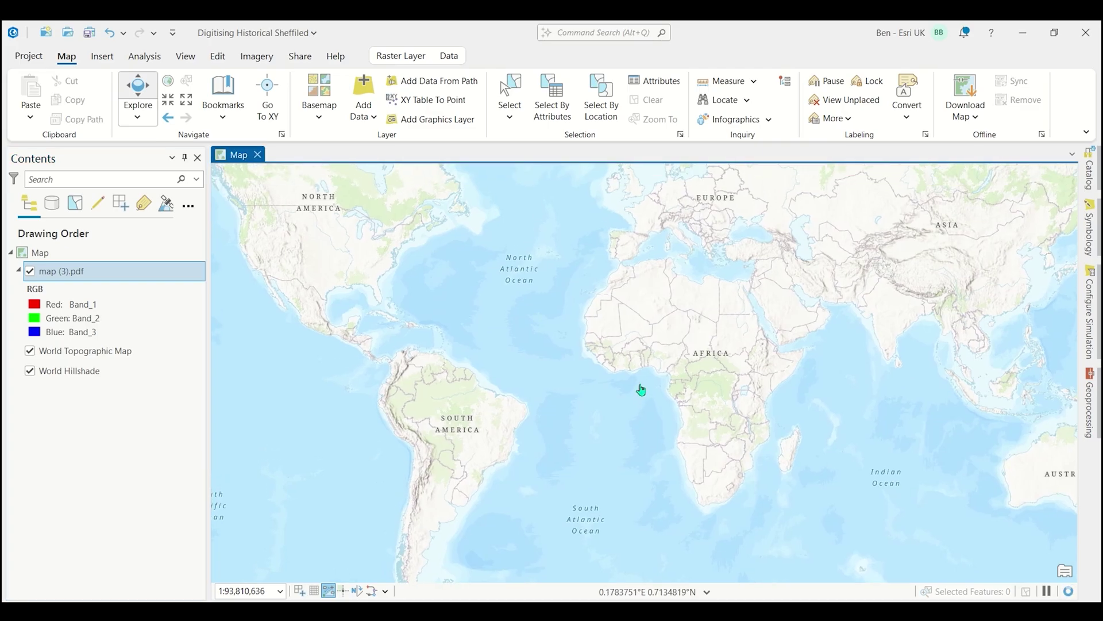
scroll(640, 386, "up", 2)
scroll(640, 389, "down", 2)
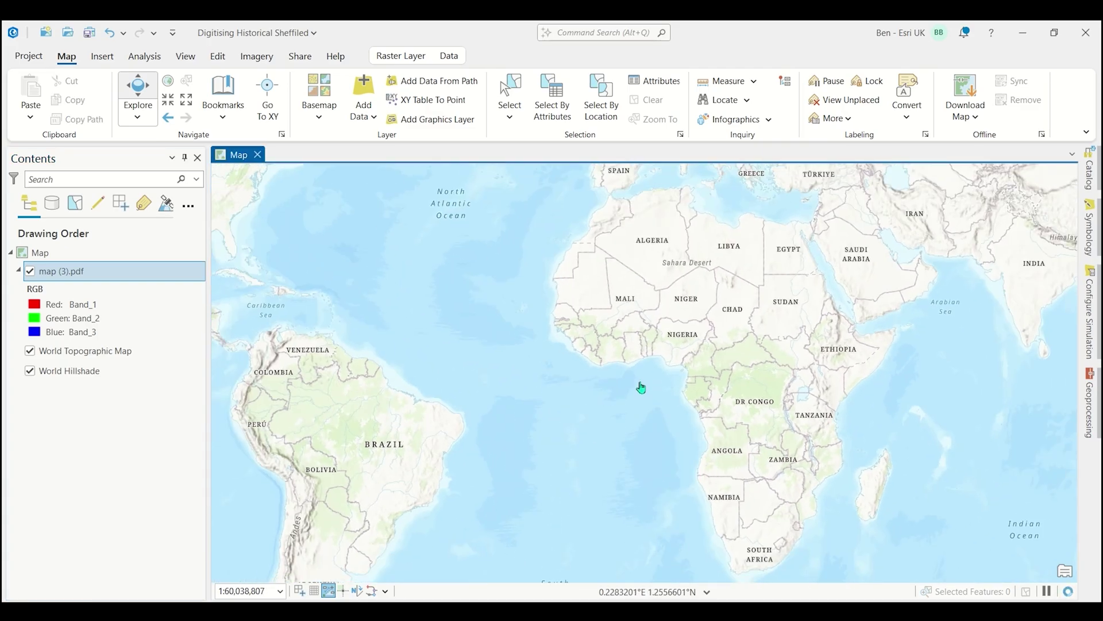
left_click_drag(633, 353, 636, 377)
scroll(635, 417, "up", 5)
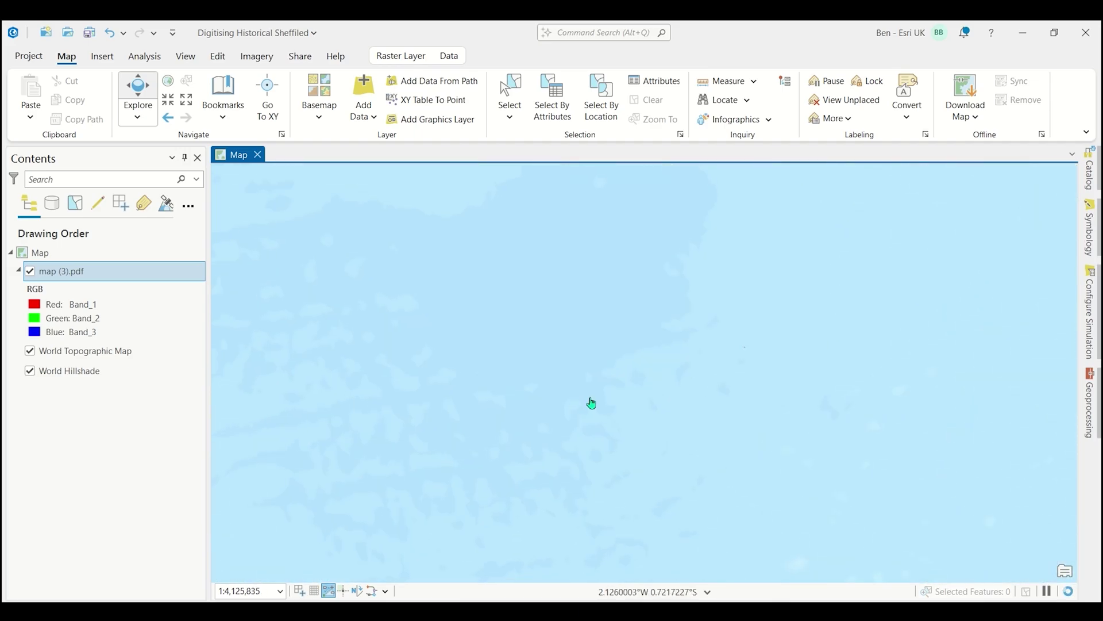
scroll(667, 375, "down", 3)
scroll(634, 404, "up", 4)
scroll(634, 400, "up", 3)
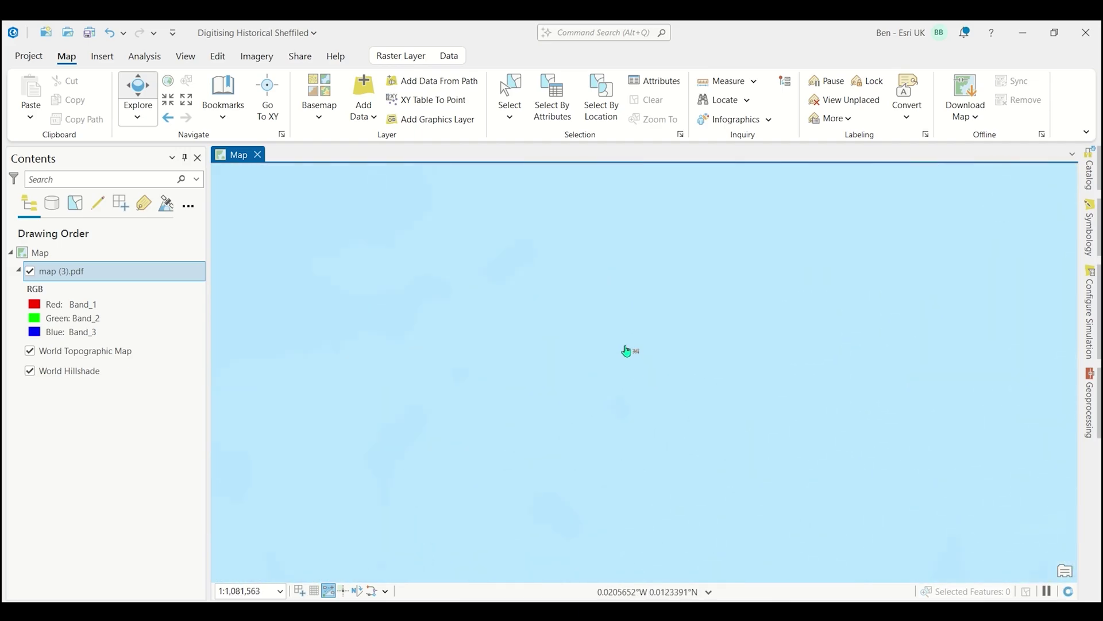
scroll(629, 349, "up", 2)
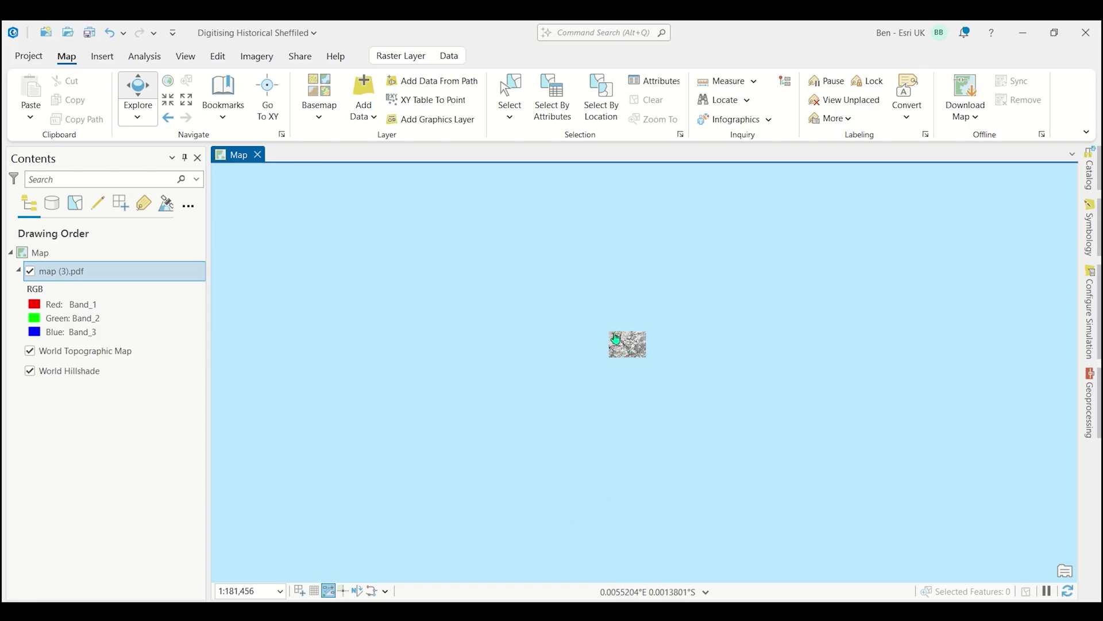
scroll(618, 343, "down", 1)
scroll(611, 340, "down", 10)
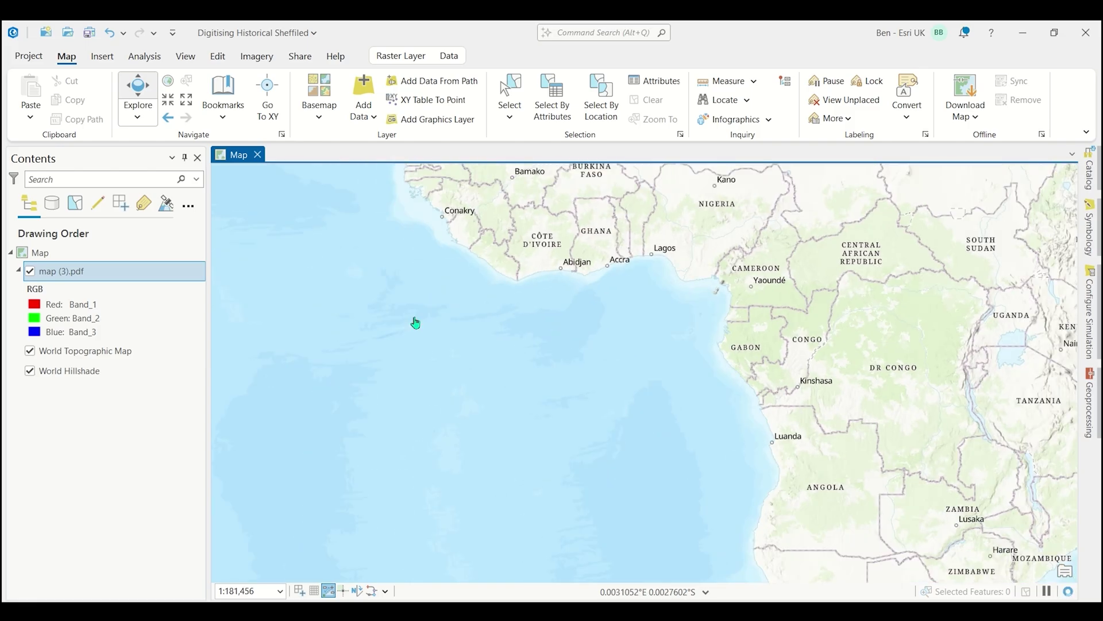
Step: Return the map to Sheffield and start georeferencing the map (3).pdf raster layer
left_click_drag(512, 230, 611, 394)
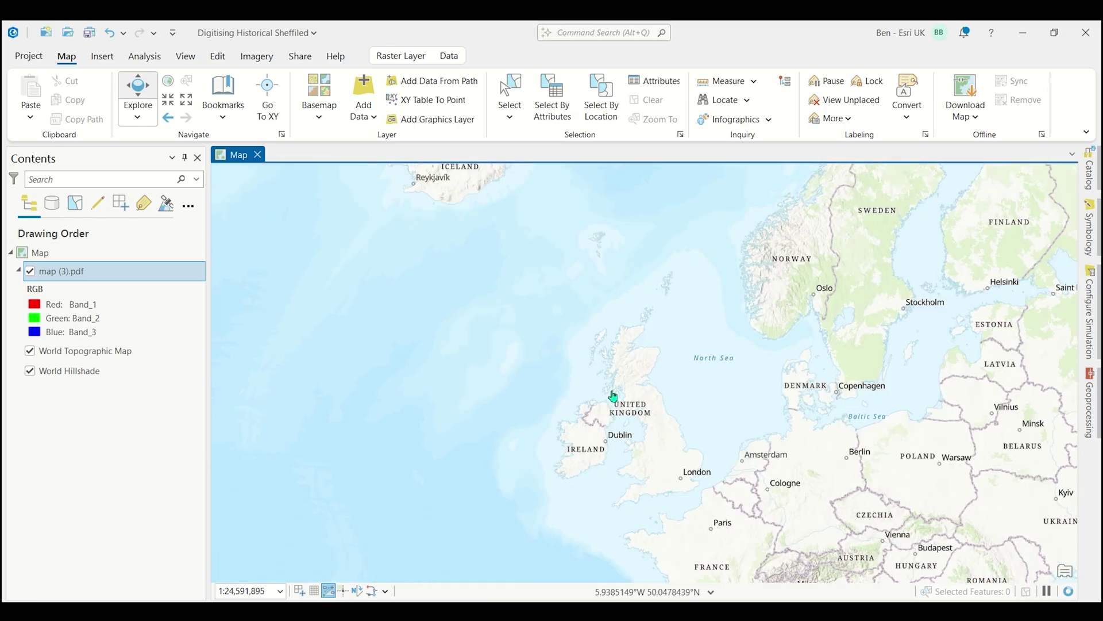
scroll(637, 428, "up", 3)
left_click_drag(670, 468, 579, 399)
scroll(636, 458, "up", 4)
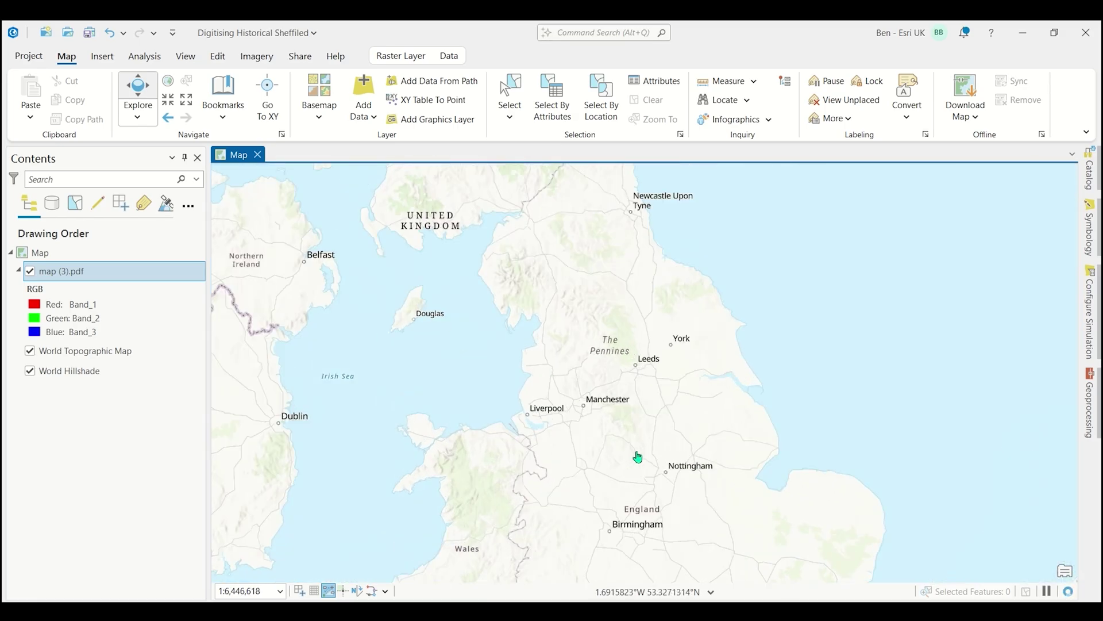
scroll(665, 397, "up", 4)
scroll(686, 432, "up", 4)
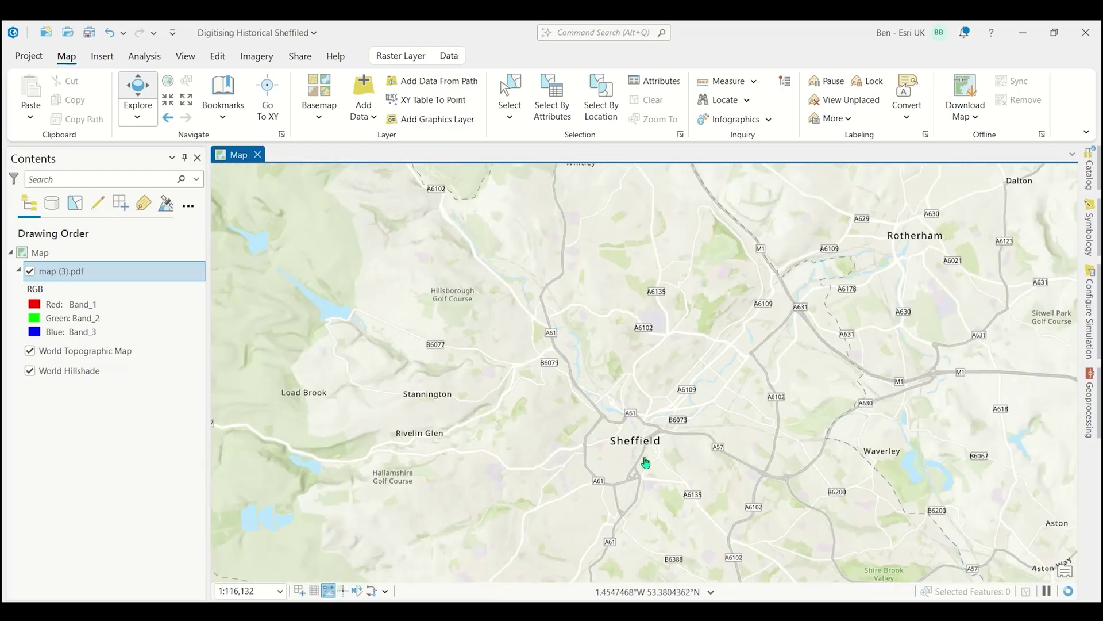
left_click_drag(646, 460, 708, 396)
scroll(709, 396, "up", 1)
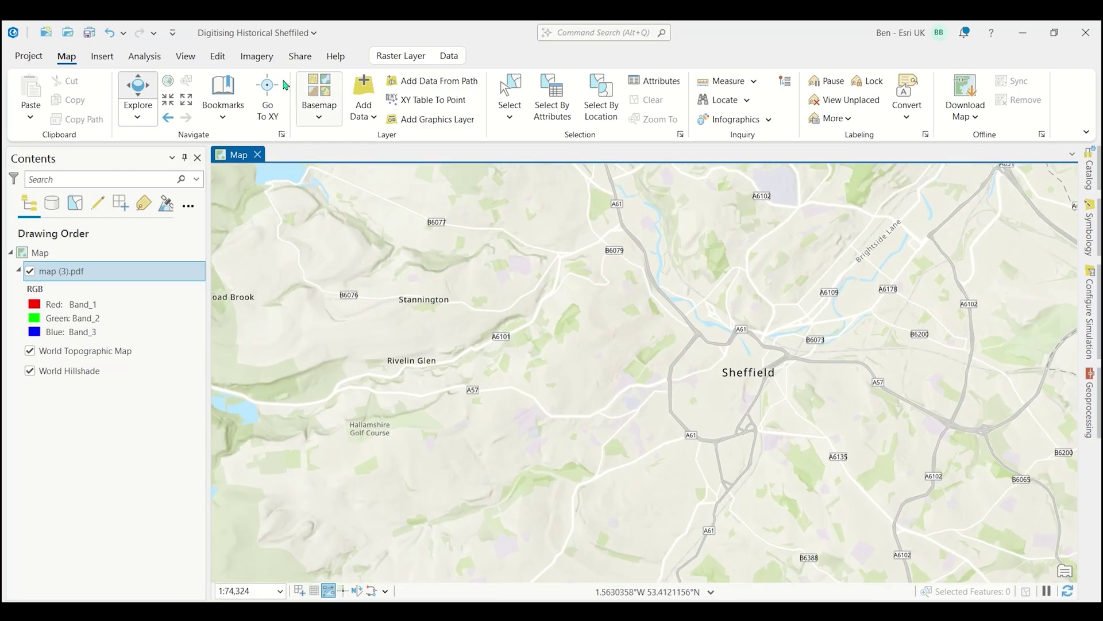
left_click(262, 62)
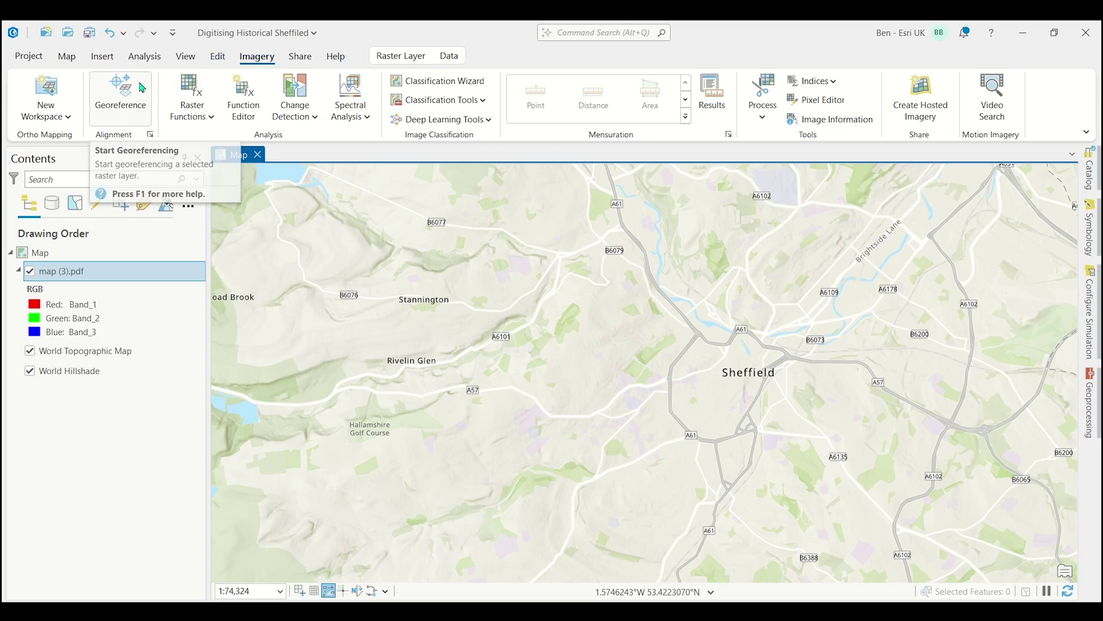
left_click(105, 107)
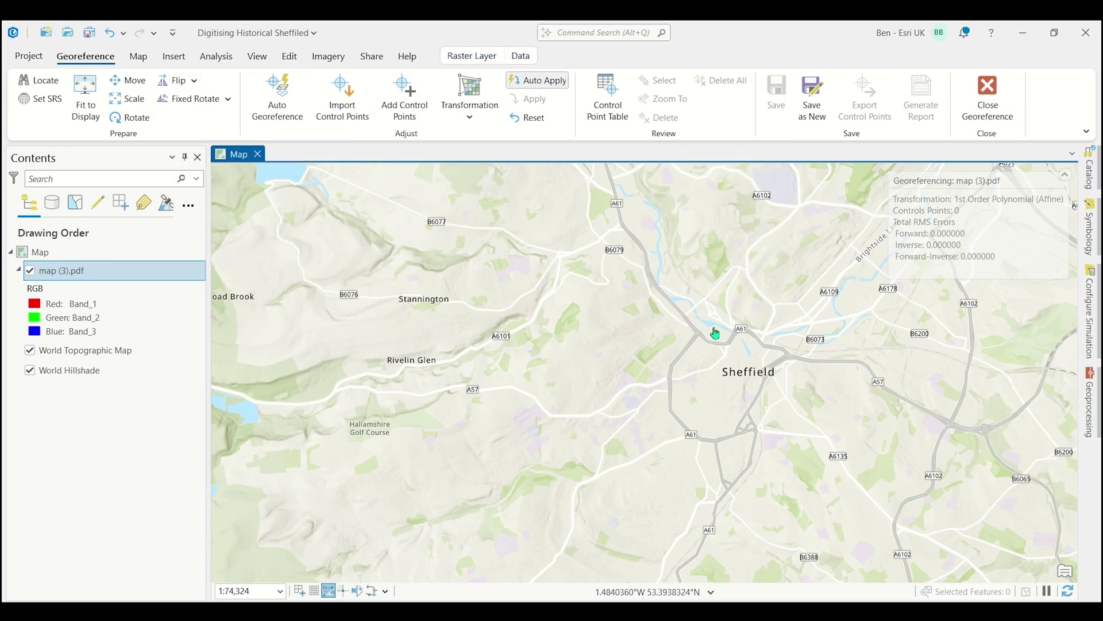
Step: Frame the area west of Sheffield's centre and fit the historical PDF to the current display
left_click_drag(713, 334, 706, 310)
scroll(702, 353, "up", 2)
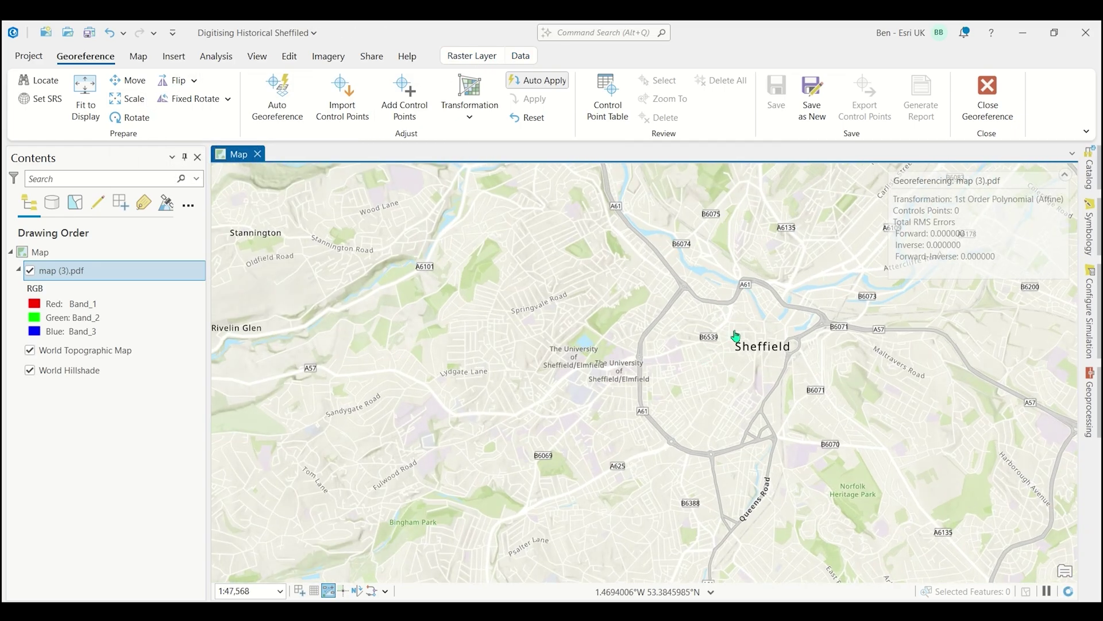
left_click_drag(603, 308, 589, 295)
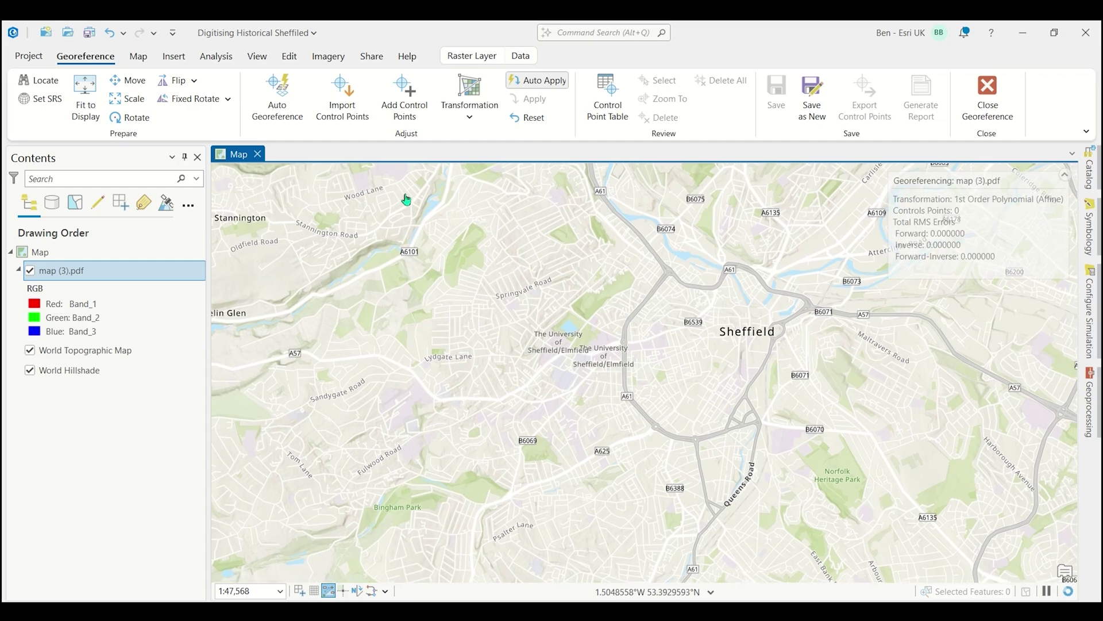
left_click(85, 92)
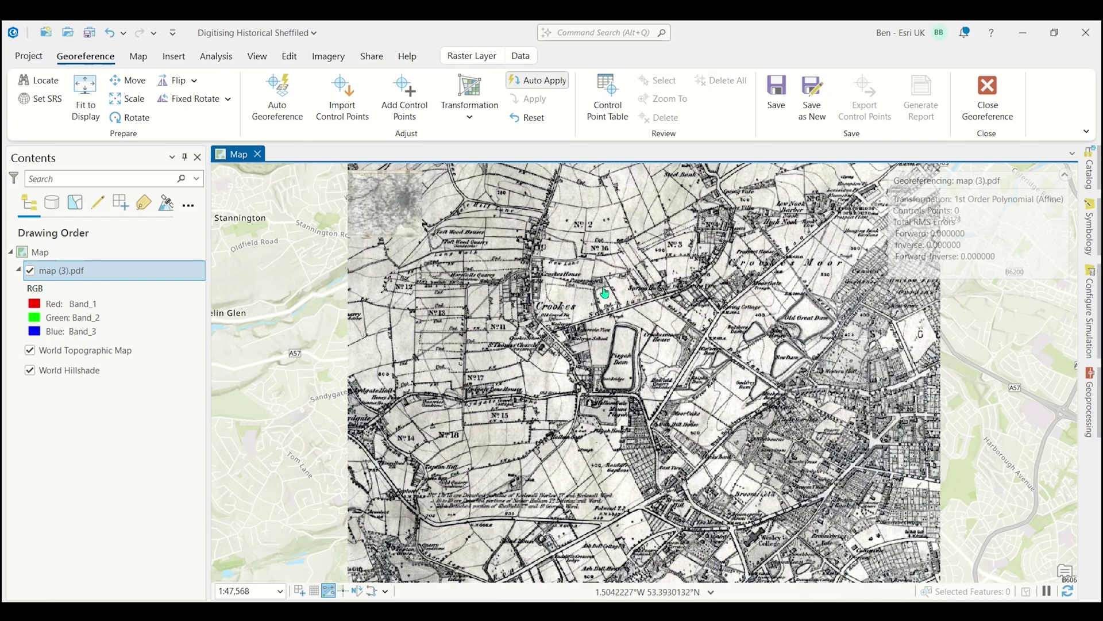
Step: Hide and show the historical map layer to compare its dams with Crookes Valley Park on the basemap
left_click_drag(697, 350, 669, 340)
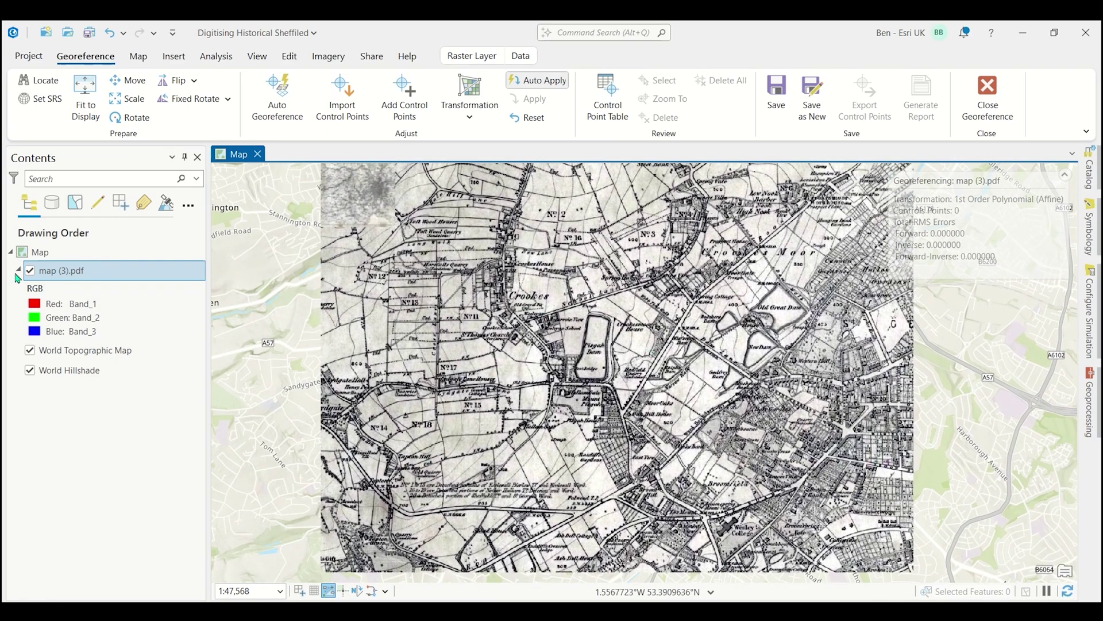
scroll(460, 311, "up", 2)
left_click(32, 273)
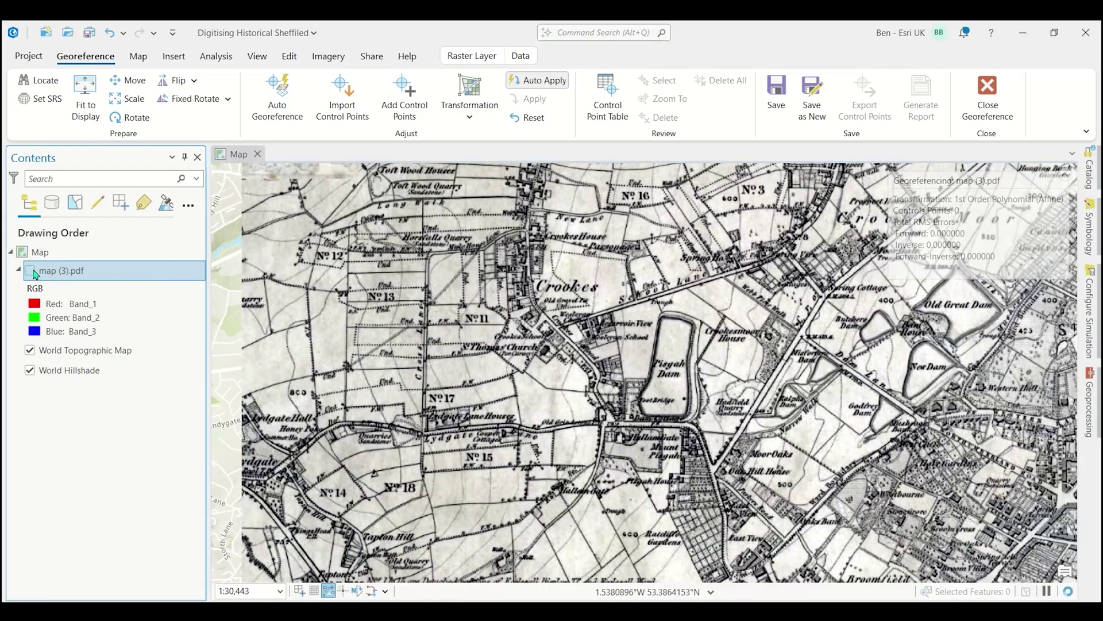
left_click_drag(896, 244, 813, 323)
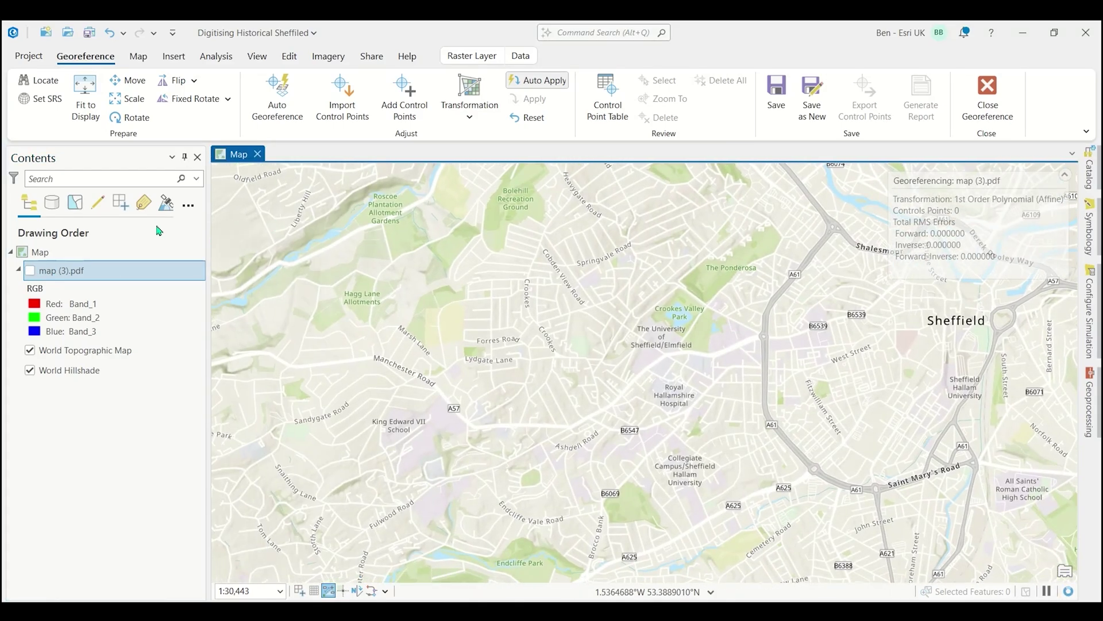
left_click(30, 271)
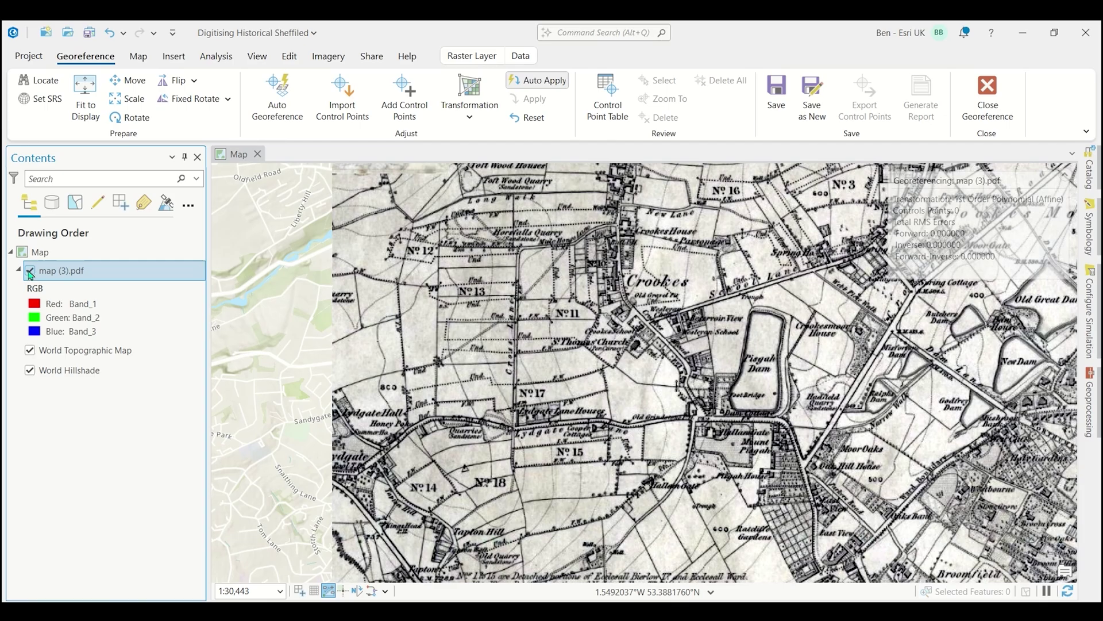
Step: Move the historical raster westward so that Old Great Dam lies roughly over Crookes Valley Park
left_click(130, 87)
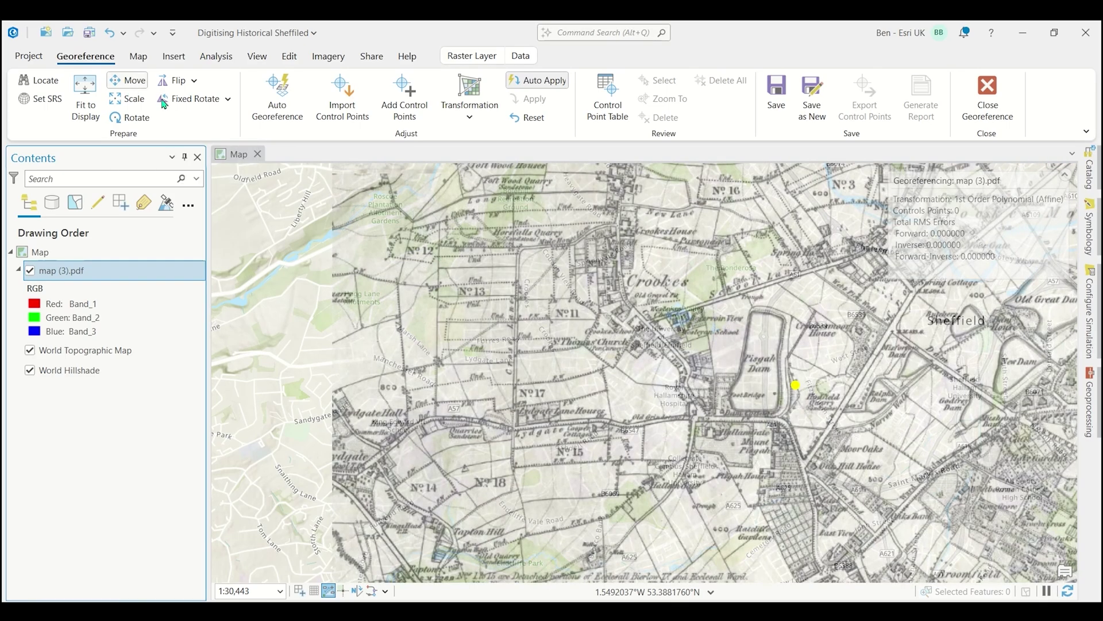
left_click_drag(828, 375, 480, 372)
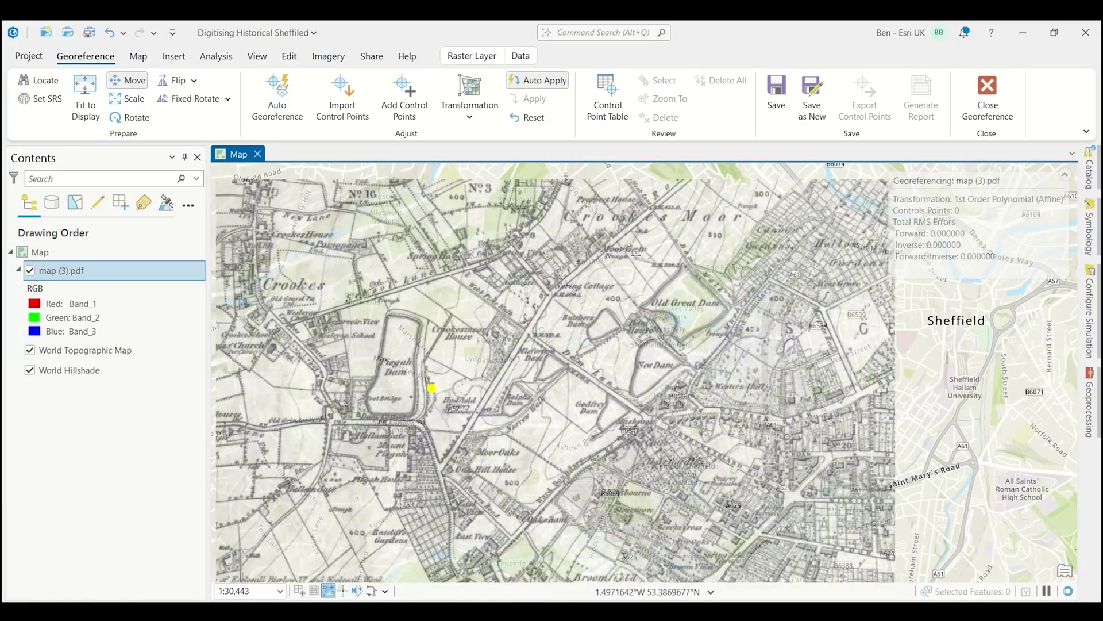
Step: Nudge the semi-transparent historical raster until Old Great Dam lies near the Crookes Valley Park lake on the basemap
left_click_drag(635, 255, 607, 261)
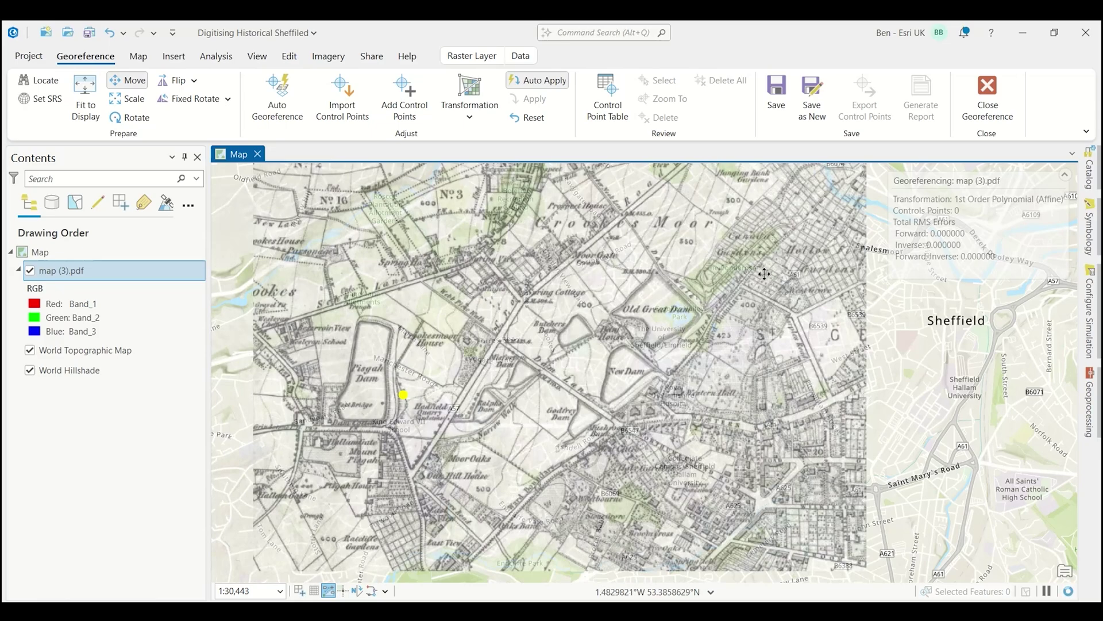
left_click_drag(765, 274, 793, 281)
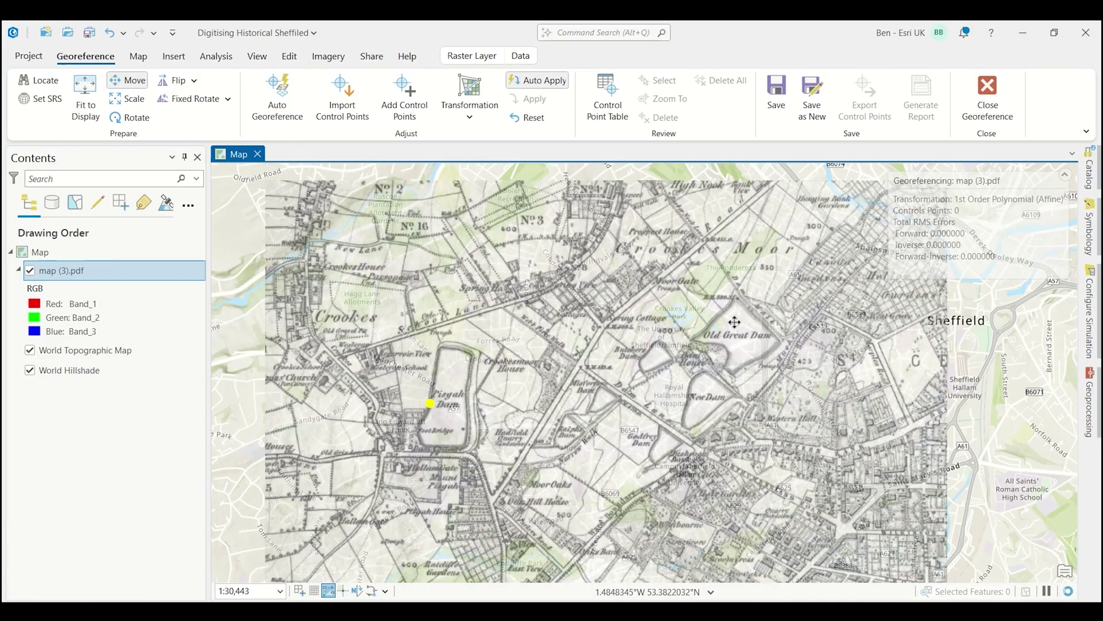
left_click_drag(735, 322, 674, 327)
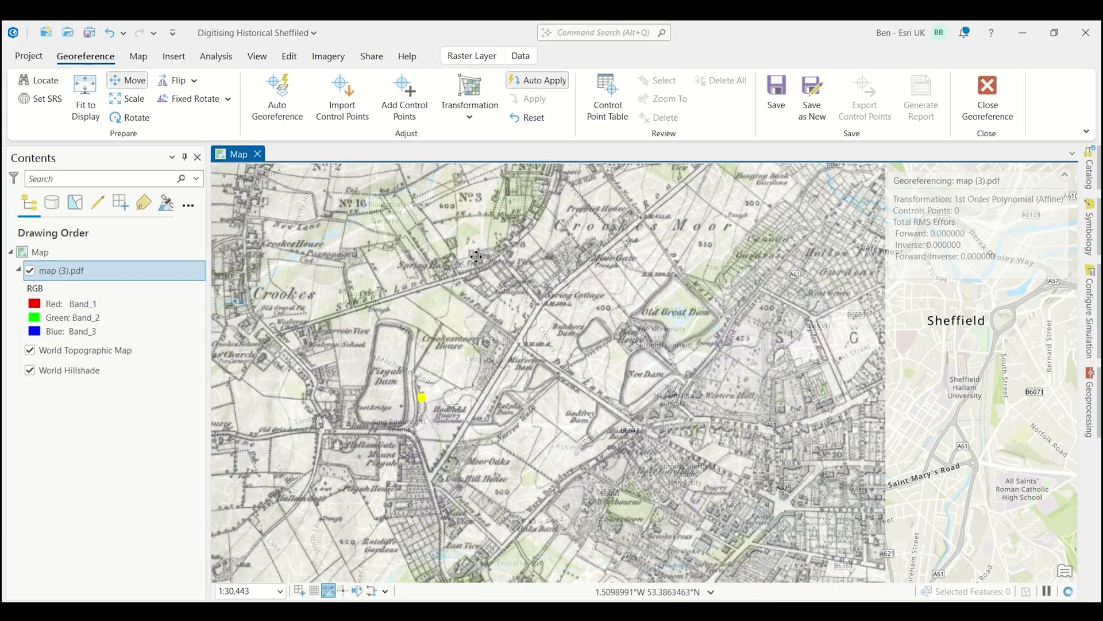
Step: Shrink the historical raster in two passes with the Scale tool to bring it closer to the basemap's scale
left_click(138, 100)
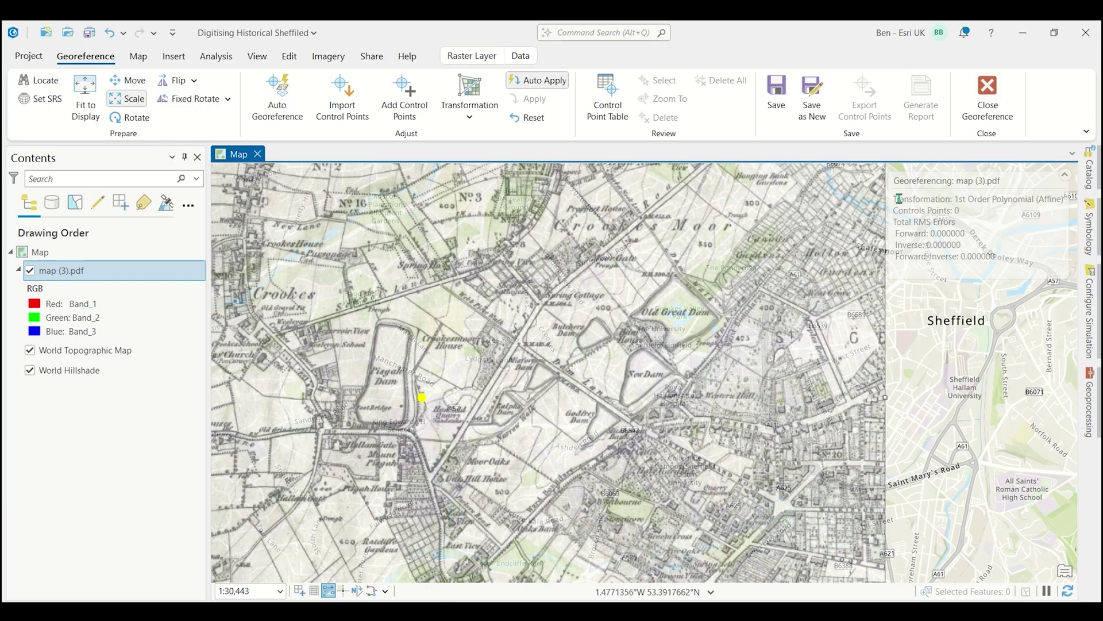
scroll(895, 500, "down", 2)
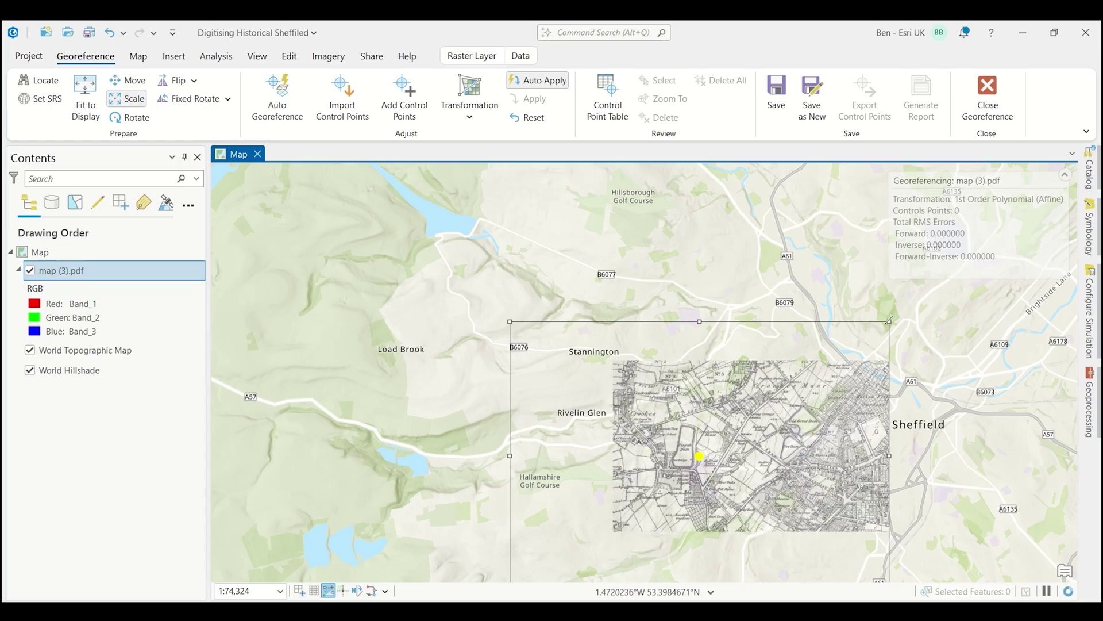
left_click_drag(889, 320, 803, 377)
scroll(782, 443, "up", 1)
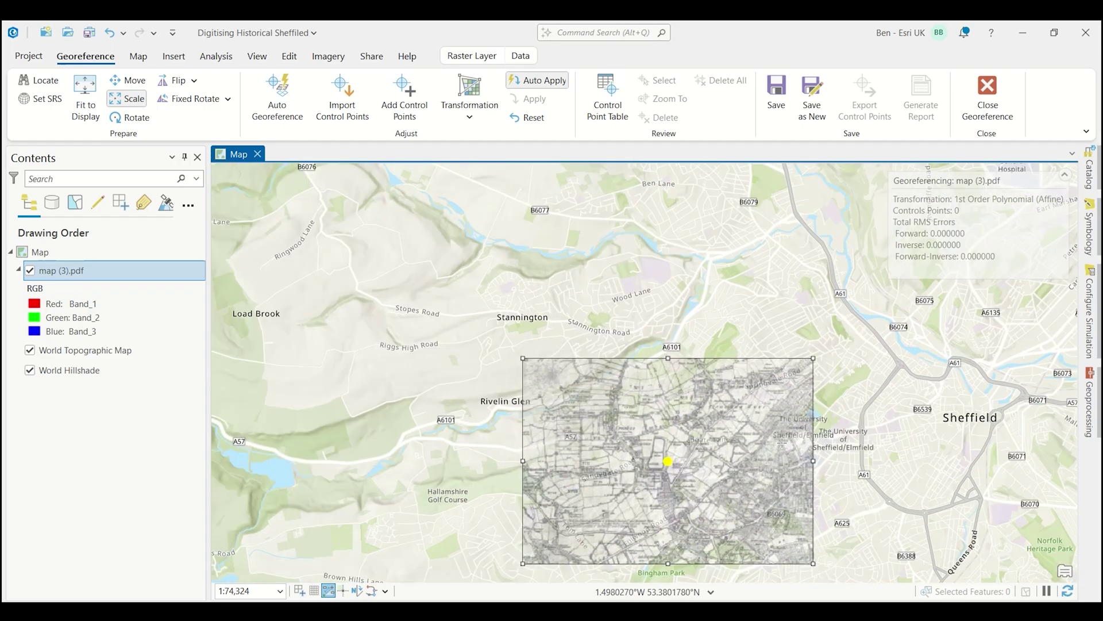
scroll(782, 443, "up", 1)
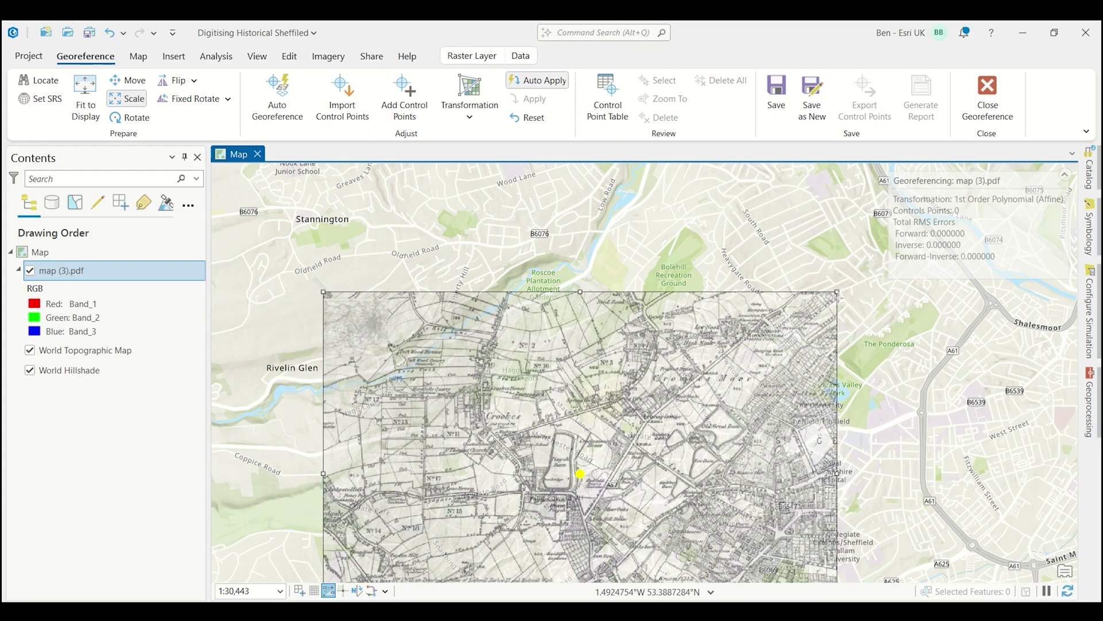
left_click_drag(837, 293, 777, 349)
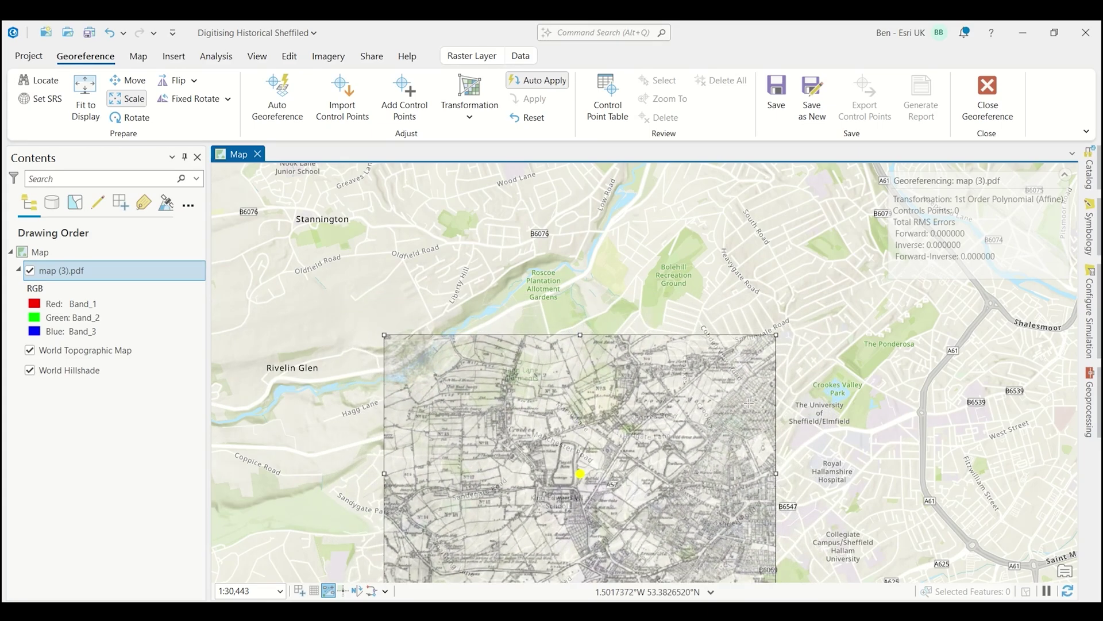
Step: Move the reduced raster eastward so that Old Great Dam covers the lake in Crookes Valley Park
scroll(748, 403, "up", 1)
left_click(127, 80)
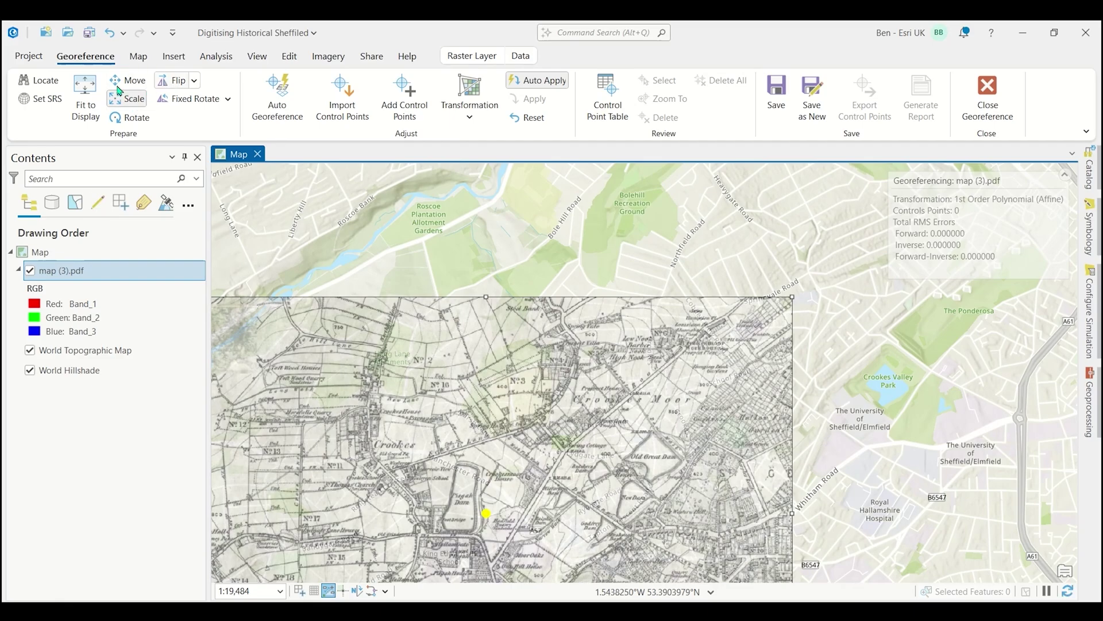
left_click_drag(419, 394, 643, 325)
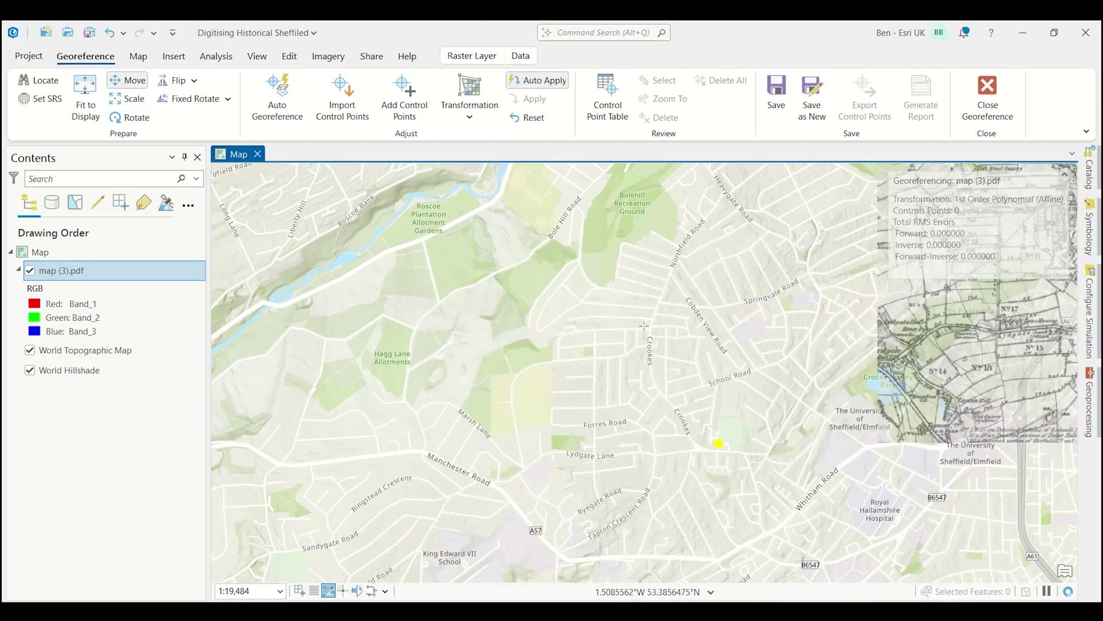
scroll(926, 453, "up", 2)
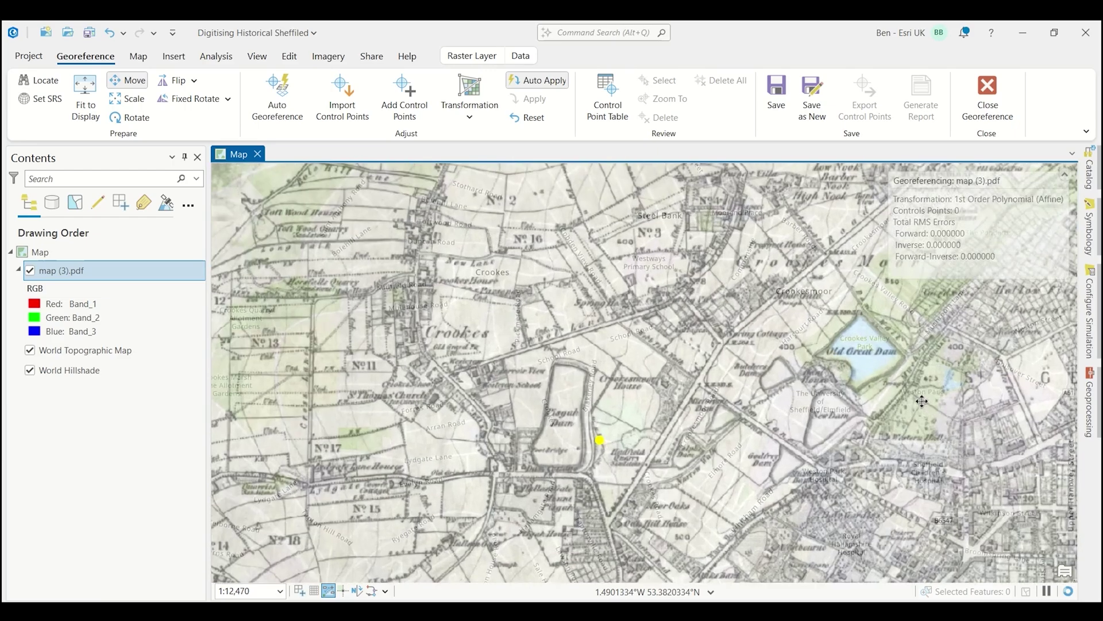
Step: Scale the historical raster down slightly more from its south-east corner
scroll(908, 377, "down", 3)
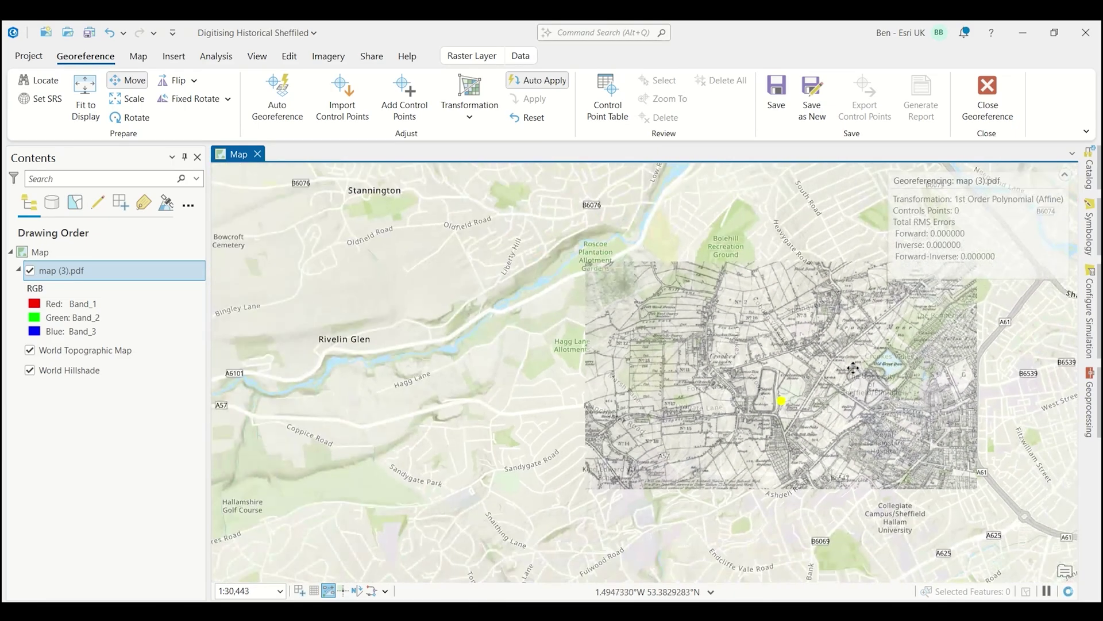
left_click(120, 101)
left_click_drag(975, 538, 952, 522)
Step: Move the rescaled raster slightly north-east to realign Old Great Dam with the Crookes Valley Park lake
scroll(918, 379, "up", 3)
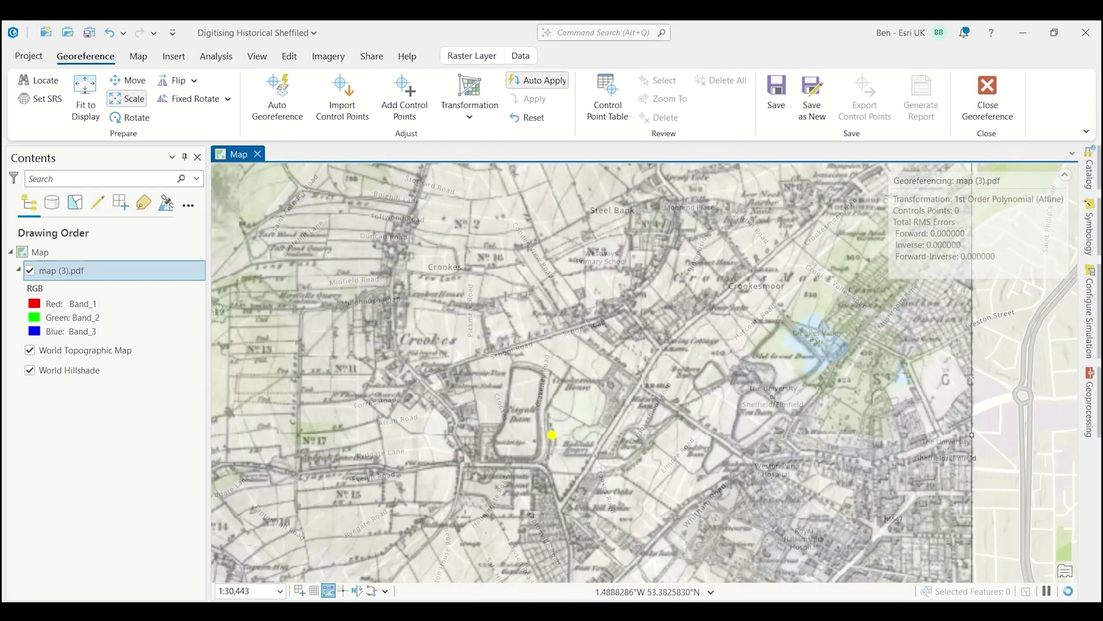
left_click(132, 85)
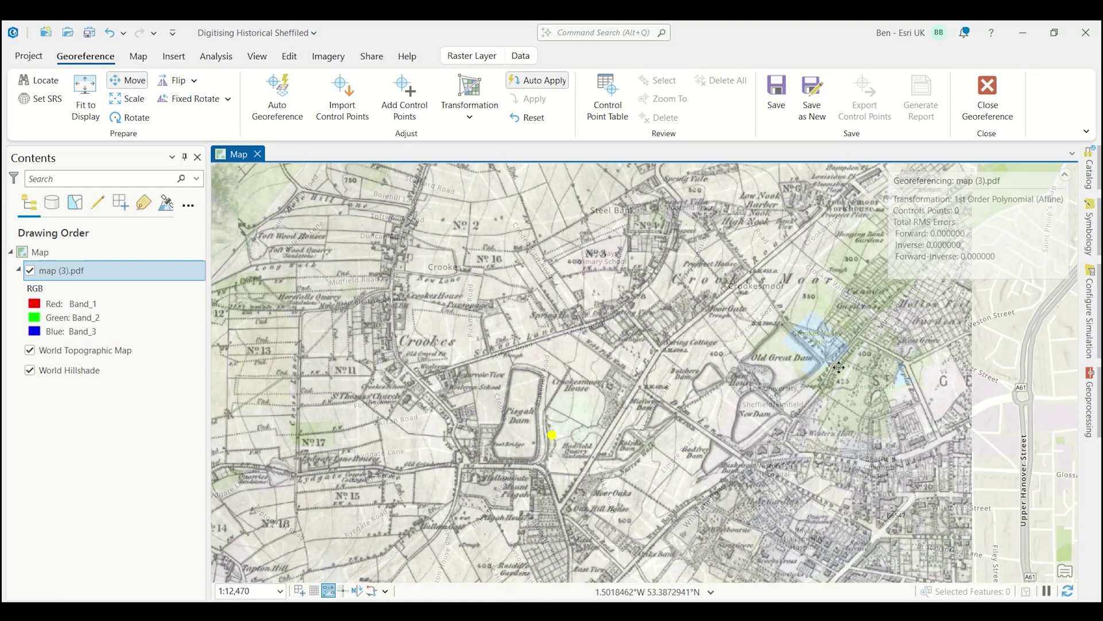
left_click_drag(811, 432, 842, 418)
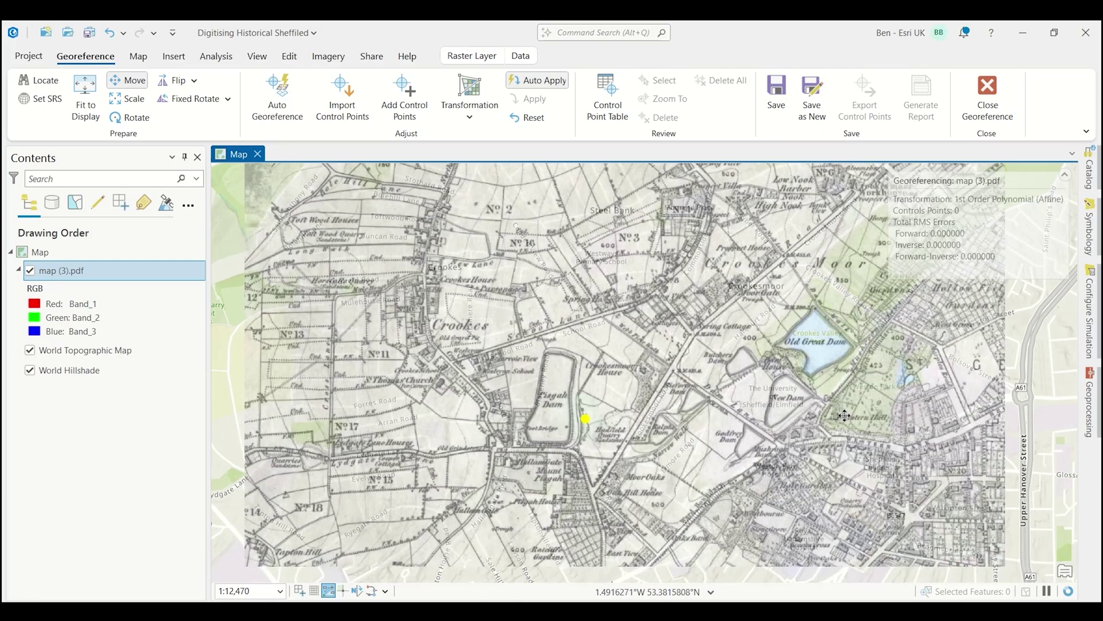
Step: Start adding control points, and hide and show map (3).pdf to compare its roads with the basemap
scroll(836, 415, "down", 2)
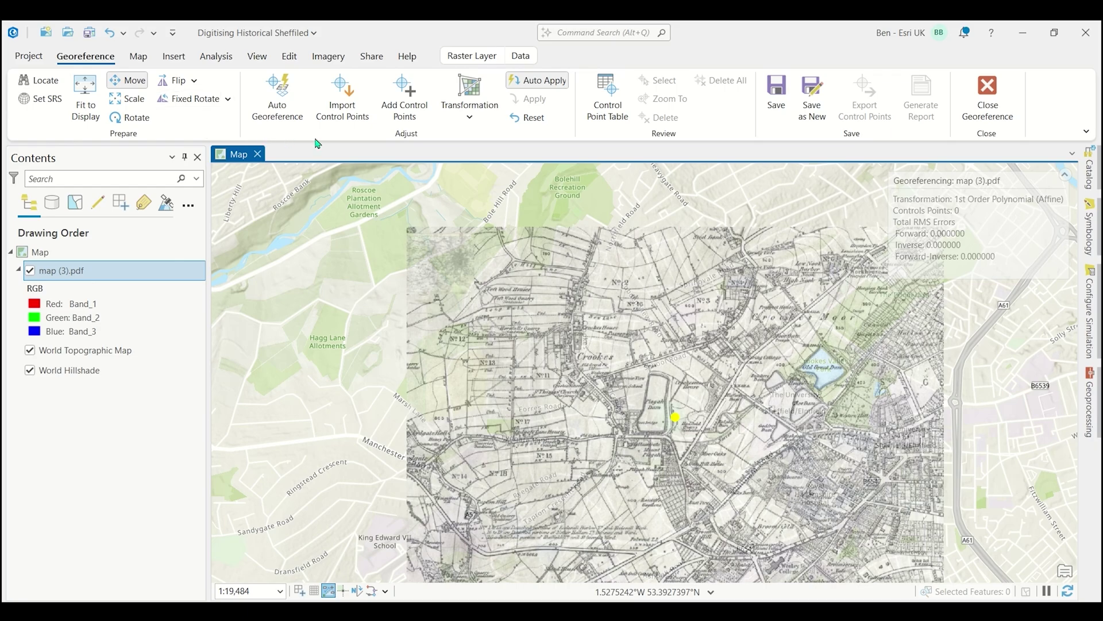
left_click(411, 107)
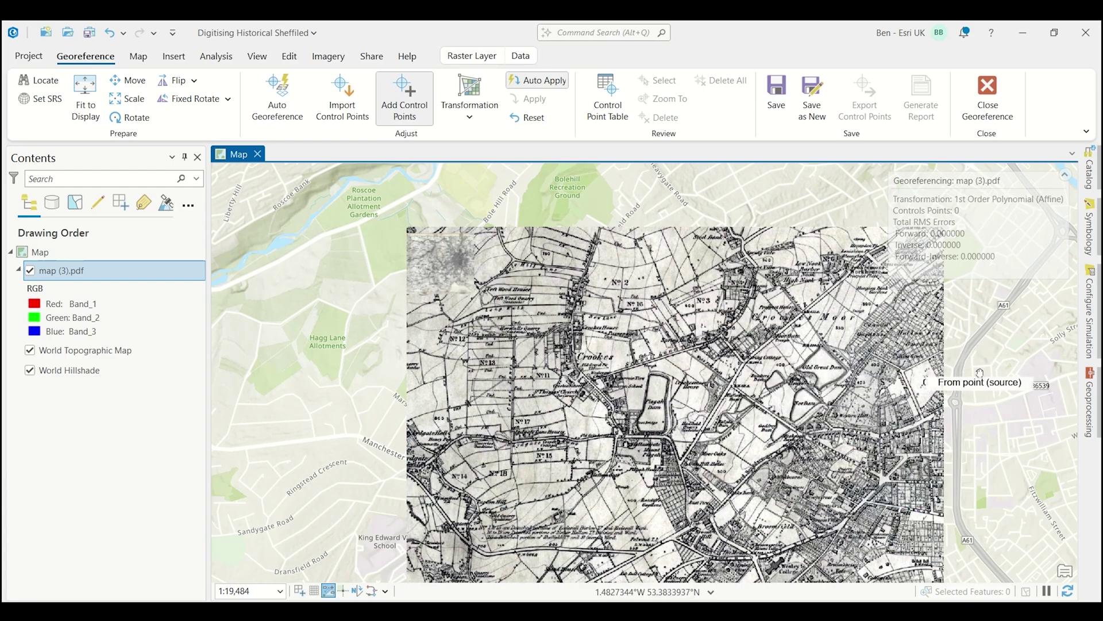
key("Right")
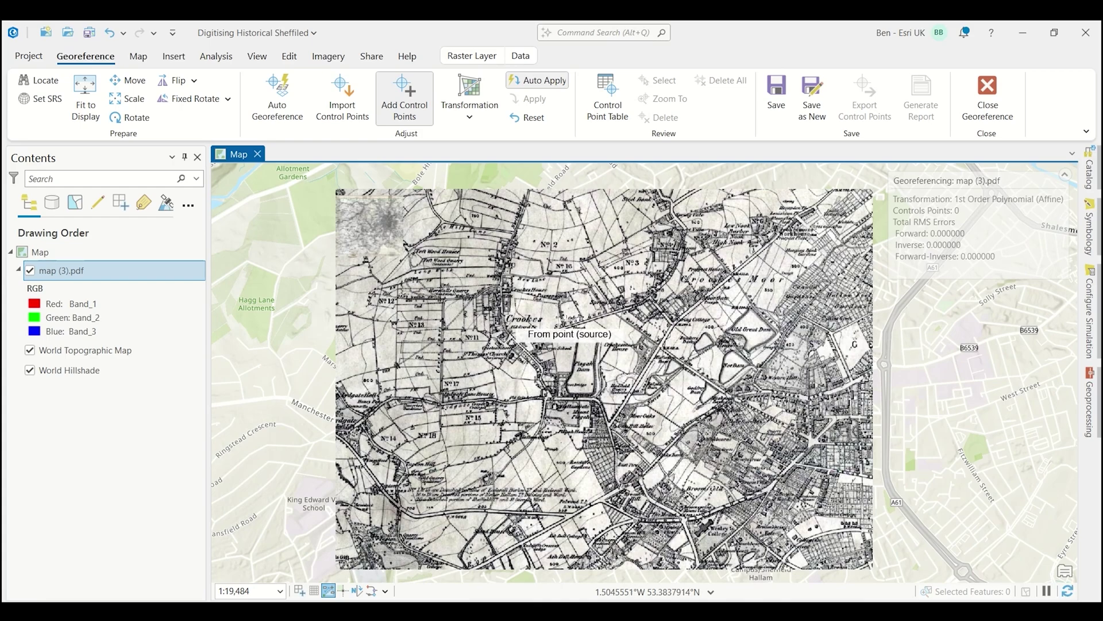
left_click(32, 274)
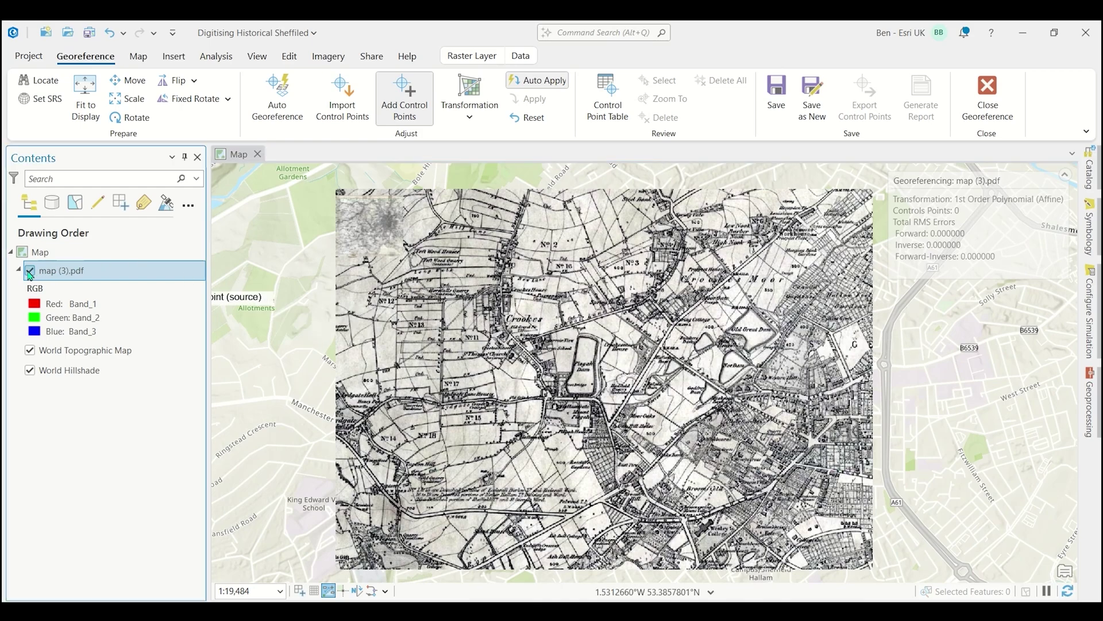
left_click(29, 272)
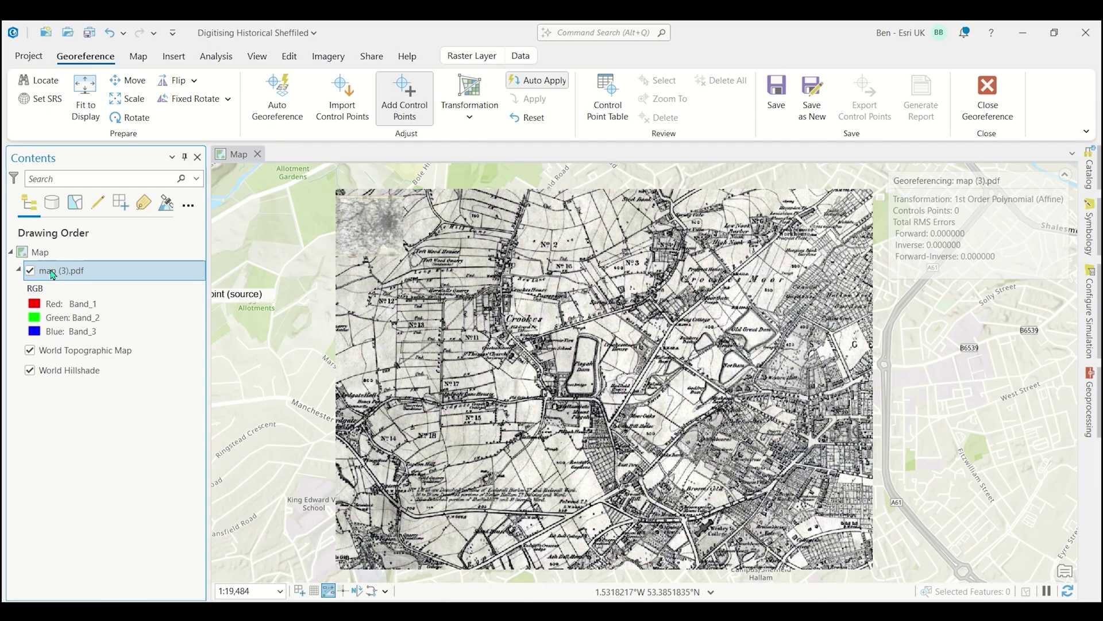
left_click(30, 271)
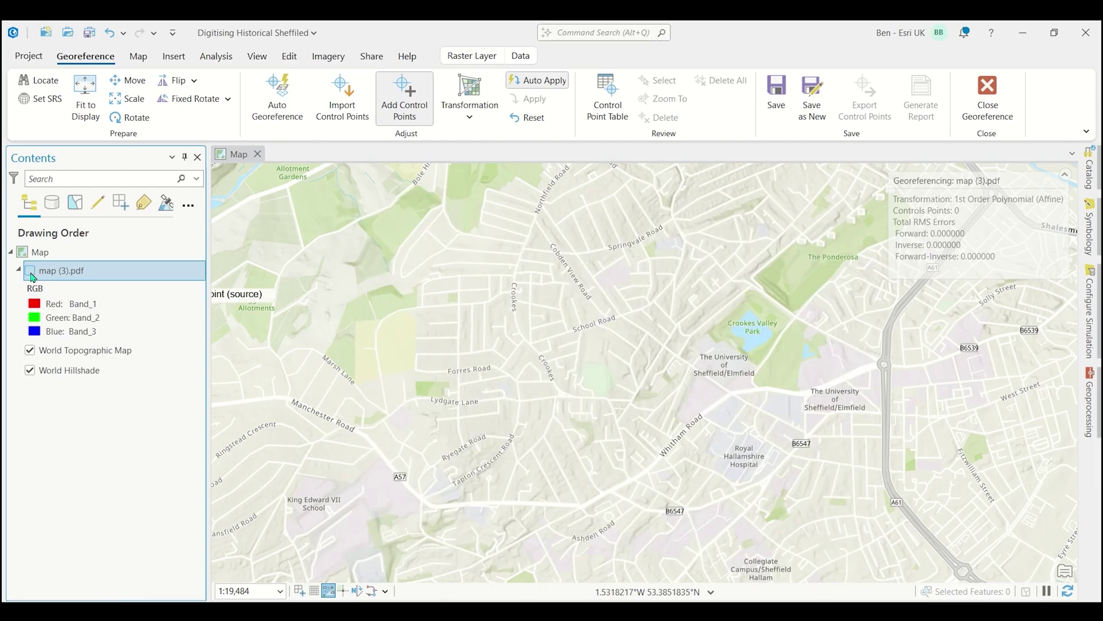
left_click(30, 271)
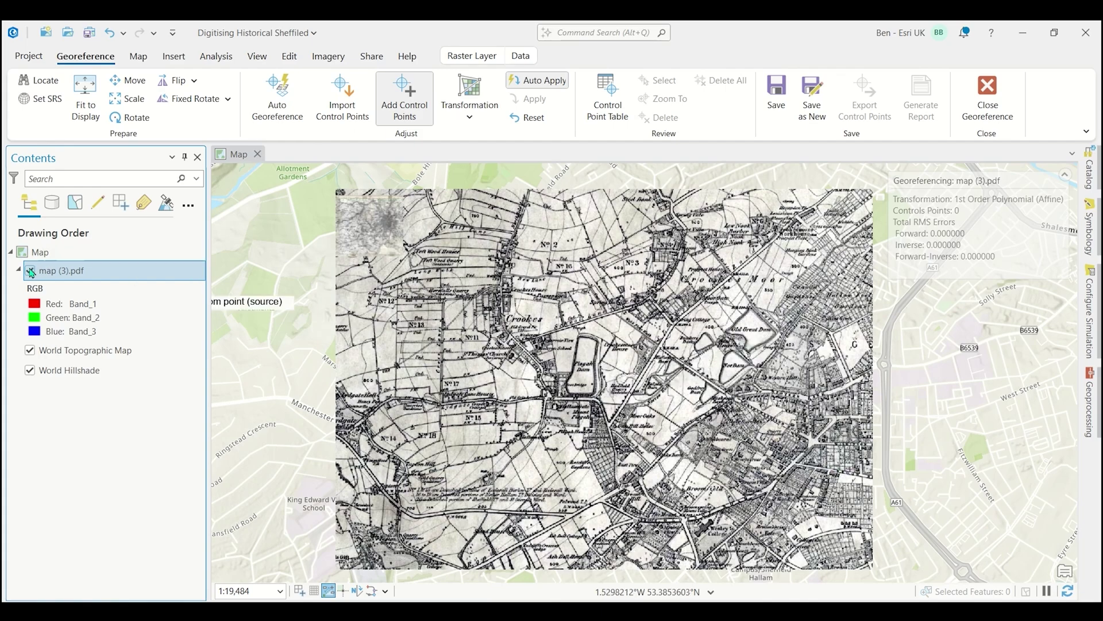
left_click(30, 272)
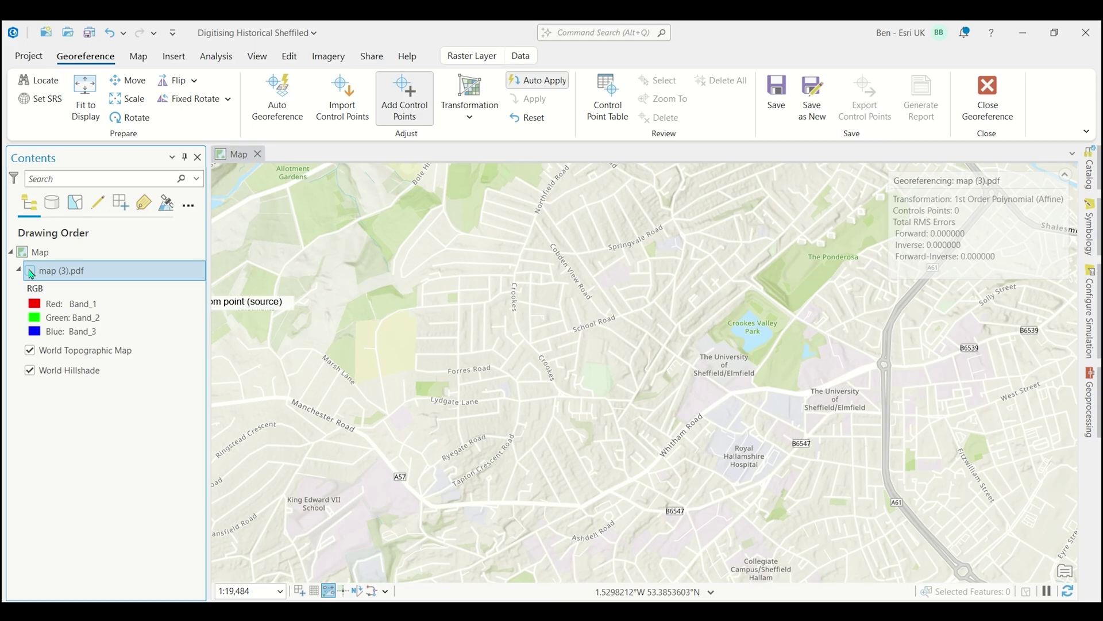
left_click(30, 271)
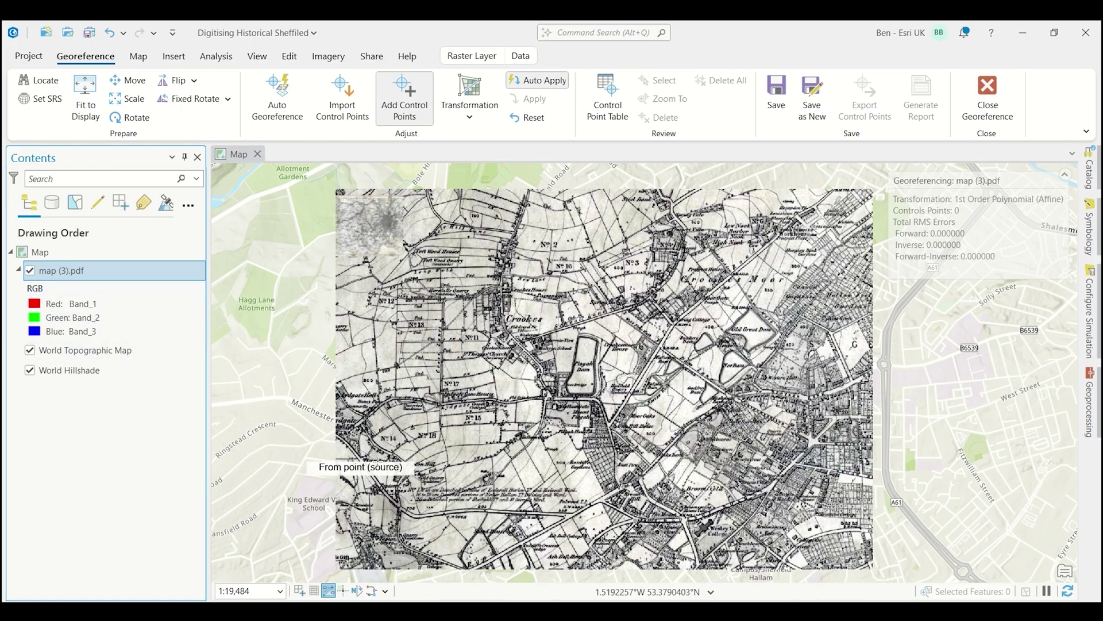
Step: Add a control point linking the historical road junction beside Fulwood T.P. to the A57 and Fulwood Road junction on the basemap
scroll(564, 514, "up", 5)
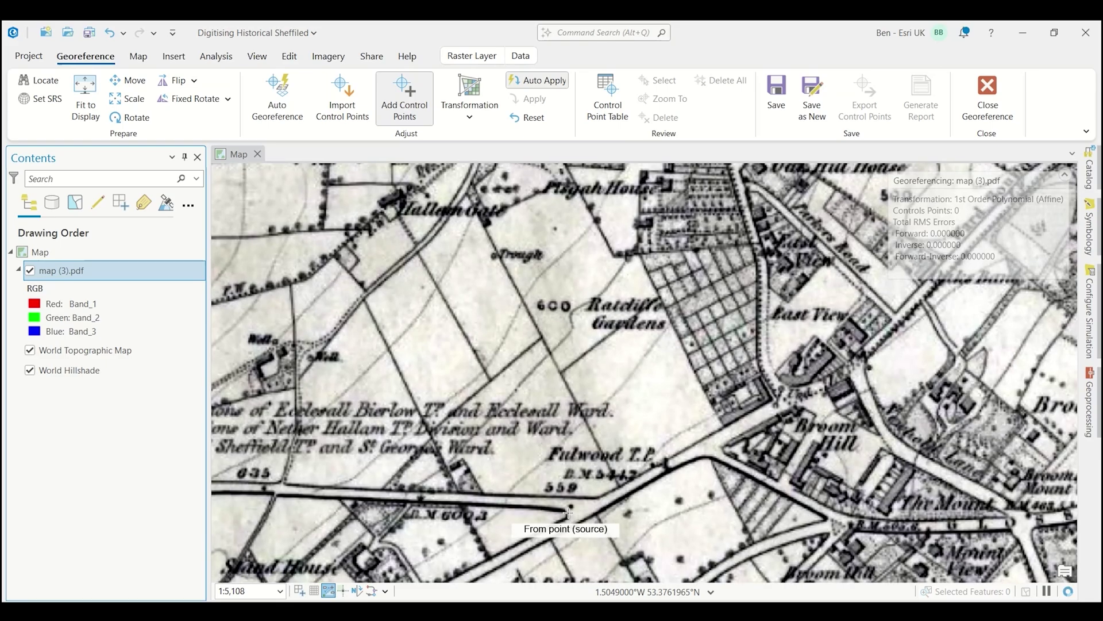
left_click(569, 513)
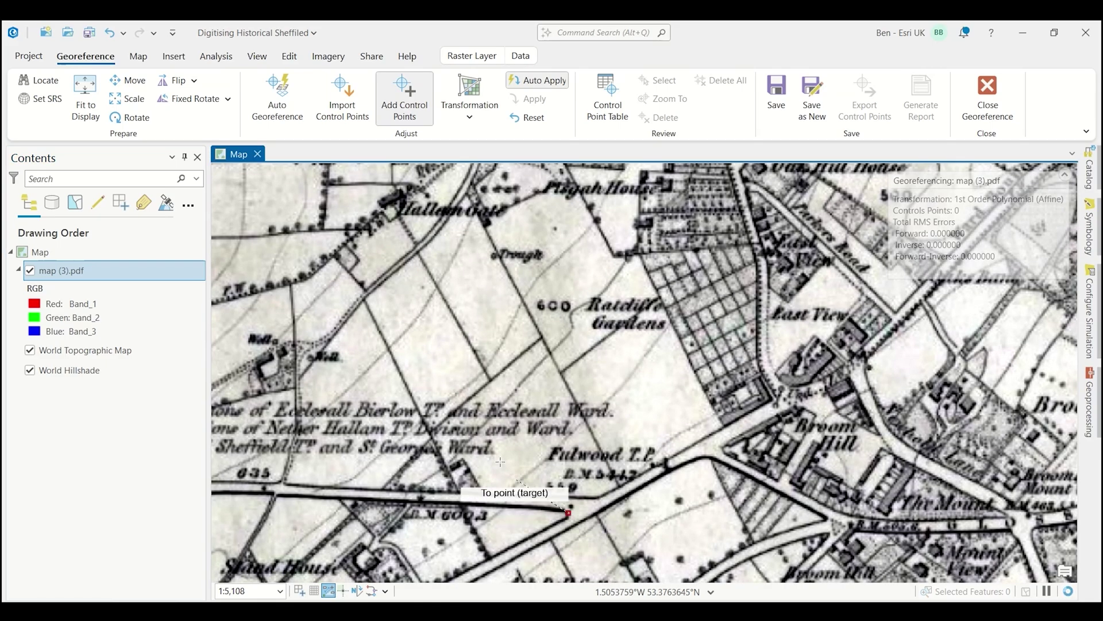
left_click(30, 271)
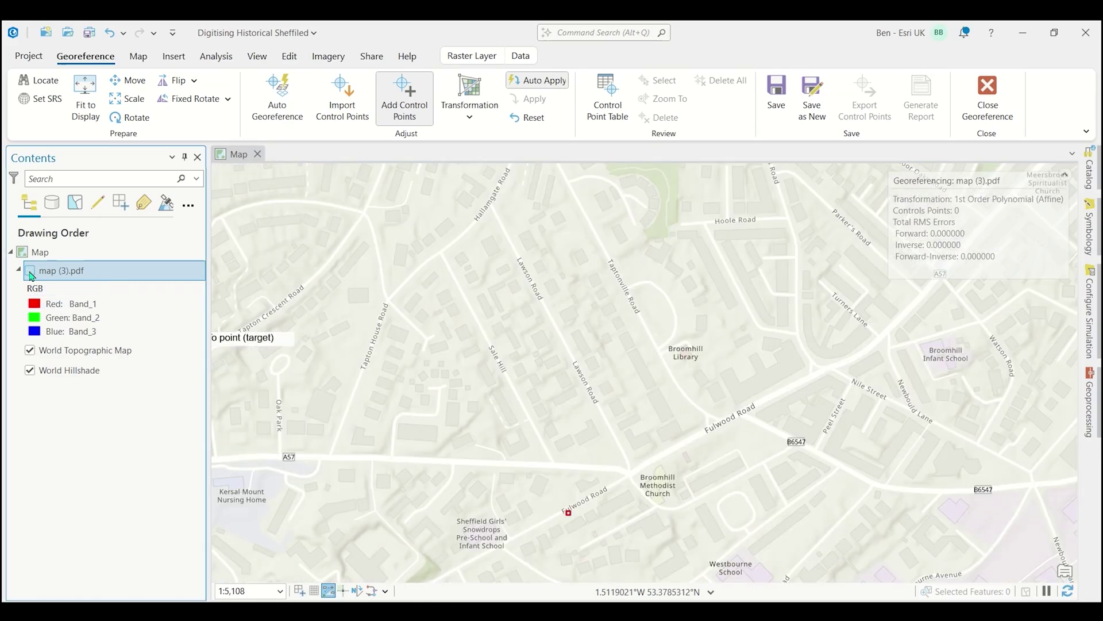
left_click(625, 475)
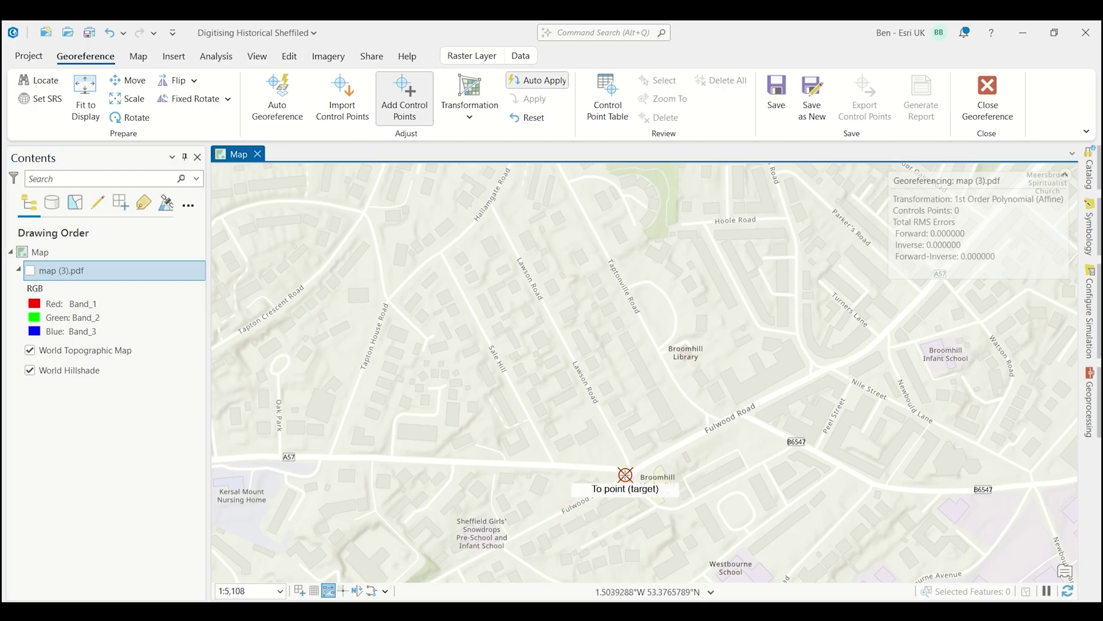
left_click(30, 271)
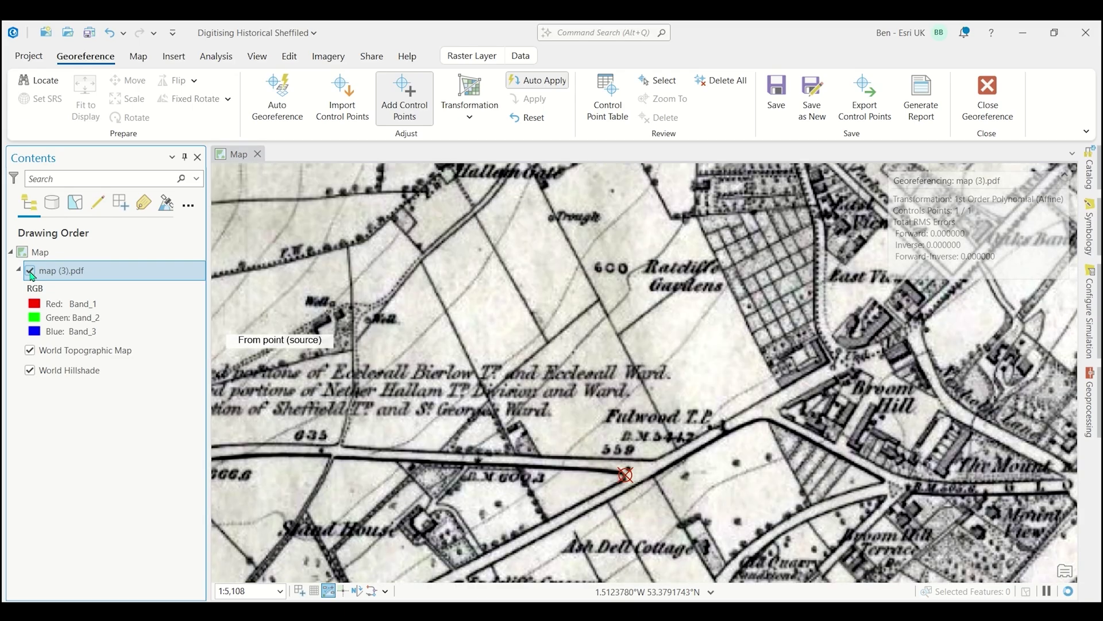
Step: Compare the historical roads north of the first control point with the basemap by hiding and showing the raster
scroll(643, 466, "down", 2)
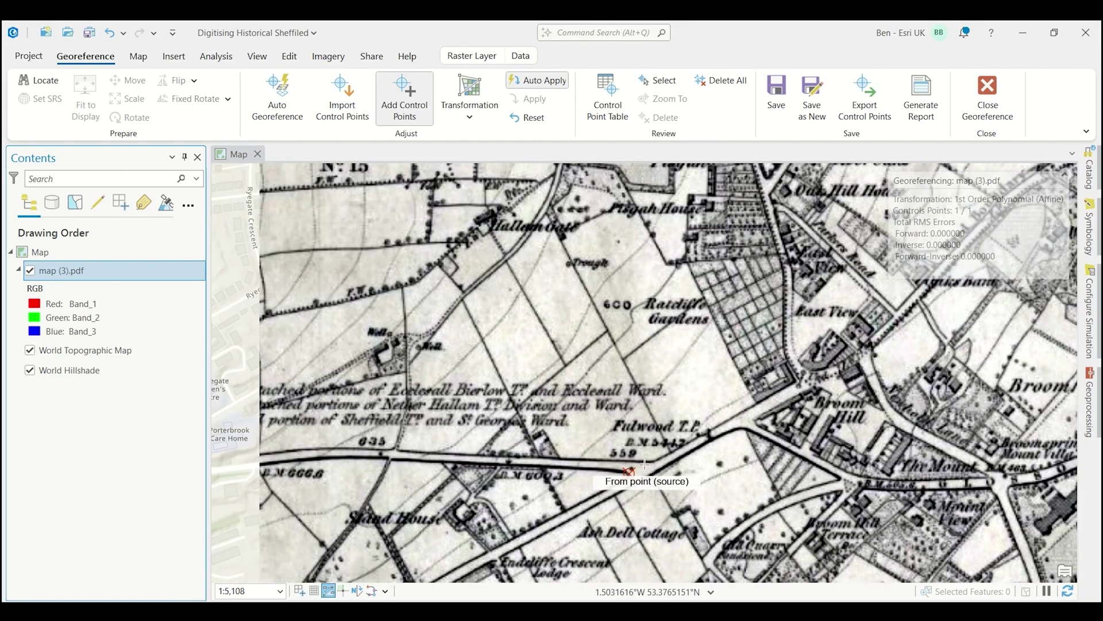
scroll(643, 466, "down", 4)
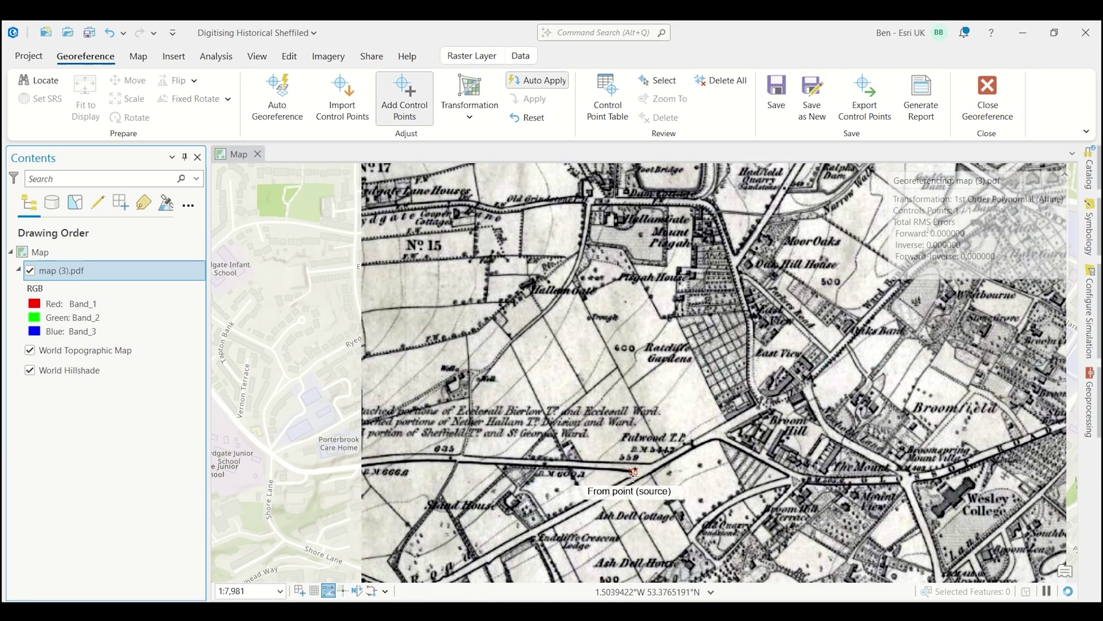
scroll(634, 475, "up", 4)
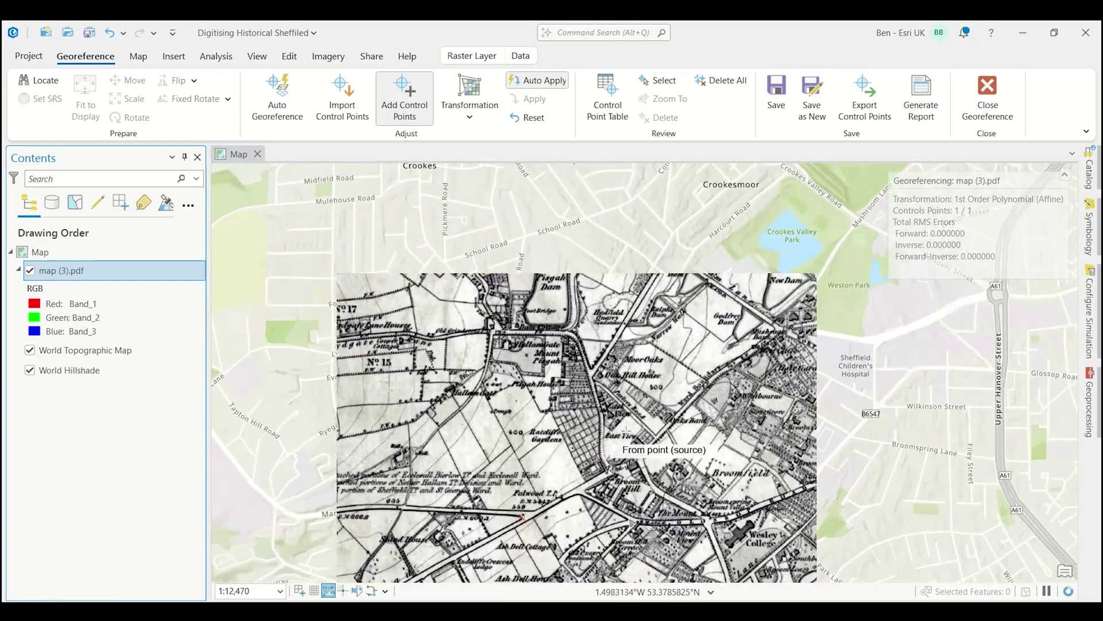
left_click(30, 272)
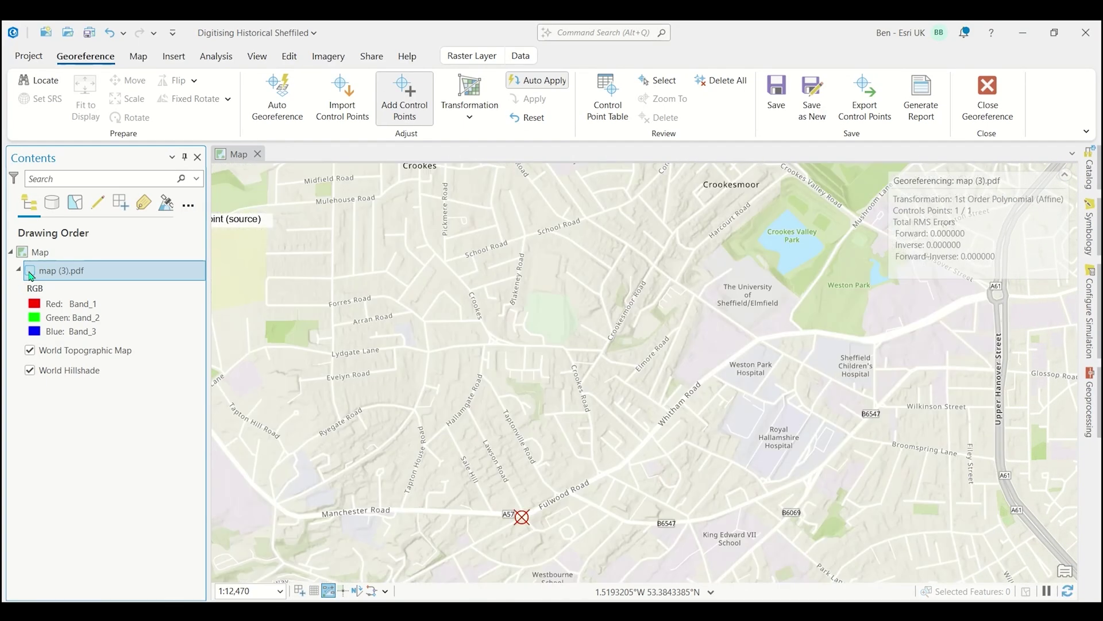
left_click(31, 272)
left_click(31, 272)
left_click(31, 272)
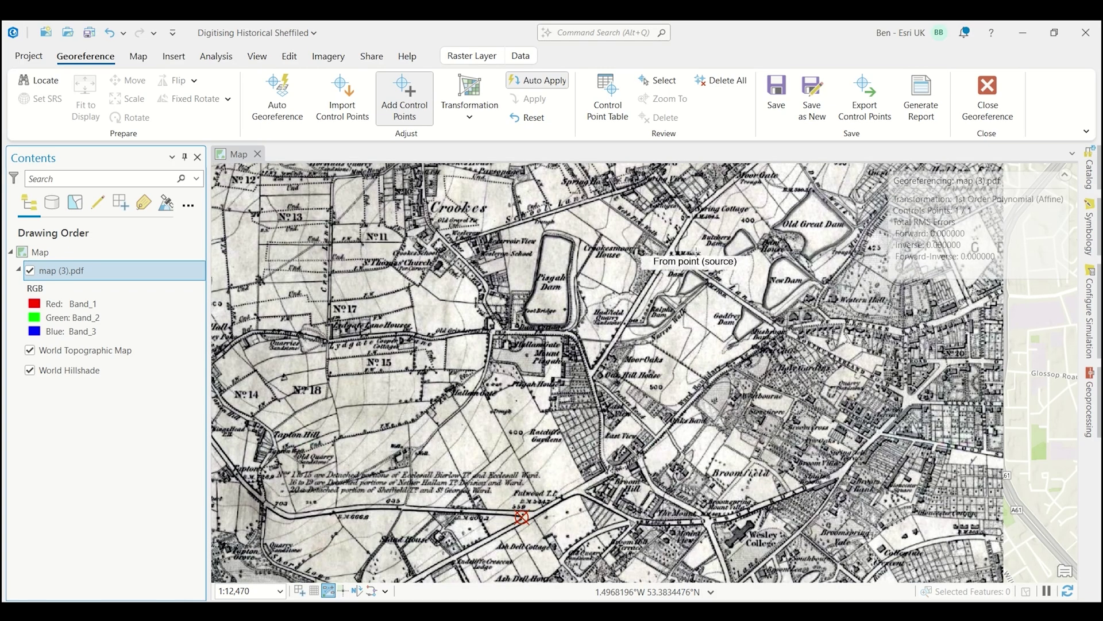
Step: Add a control point linking the historical Dam Lane junction near Crookesmoor House to the Crookesmoor Road and Conduit Road junction on the basemap
scroll(642, 244, "up", 4)
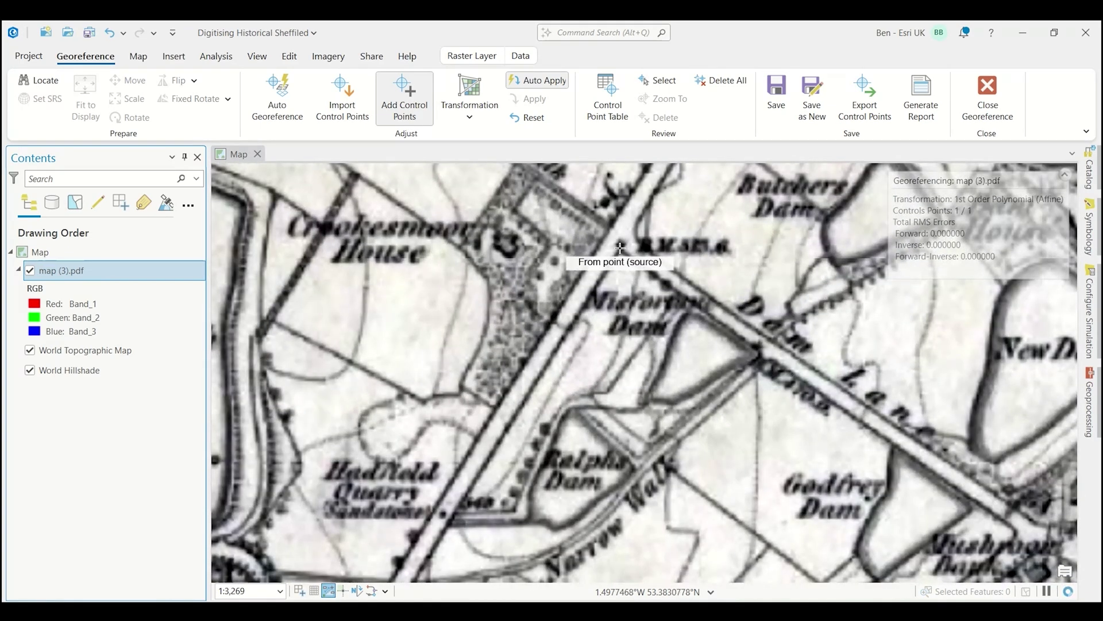
left_click(618, 250)
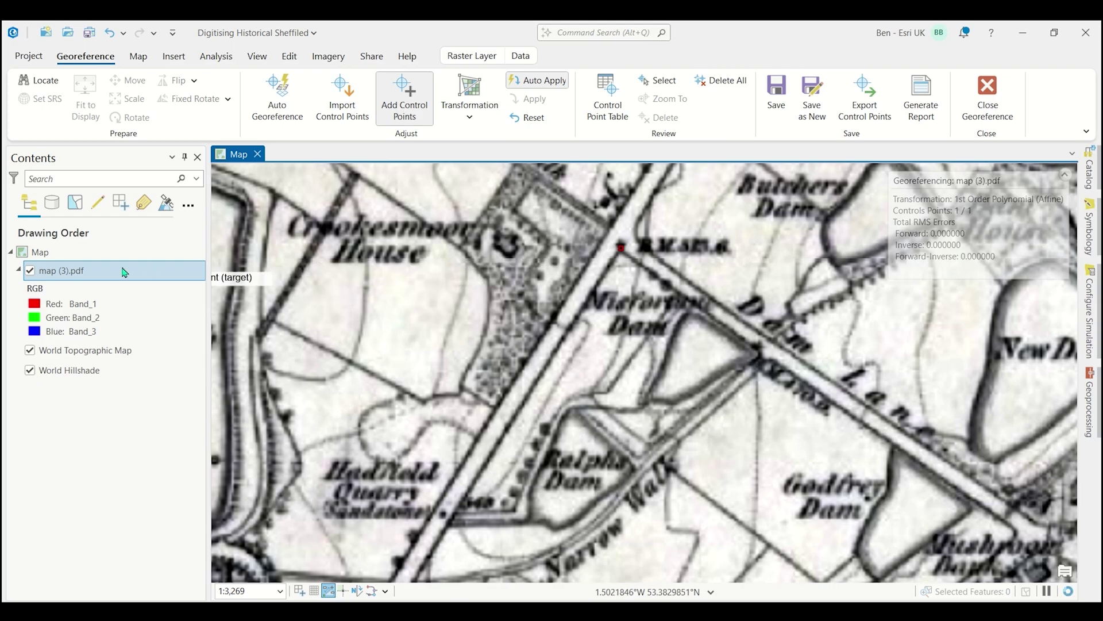
left_click(30, 270)
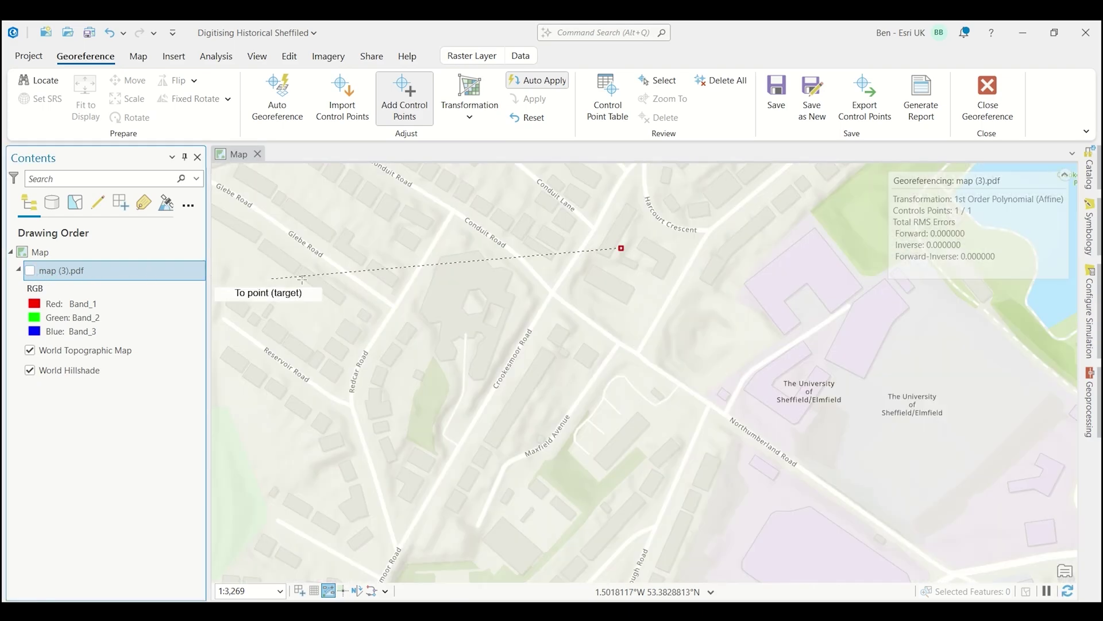
left_click(553, 295)
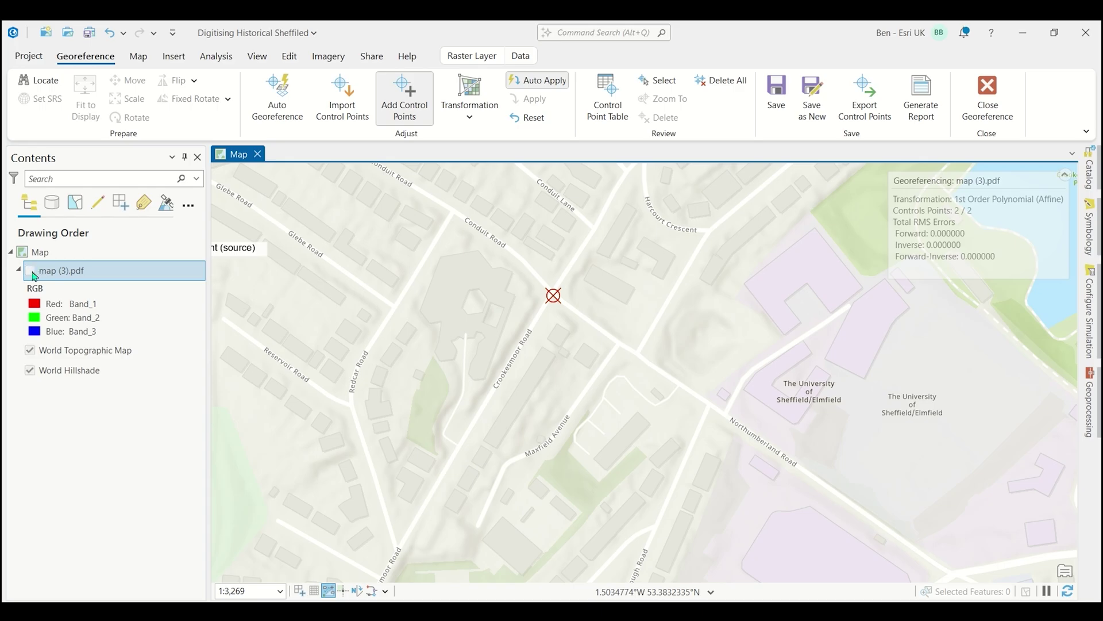
left_click(35, 276)
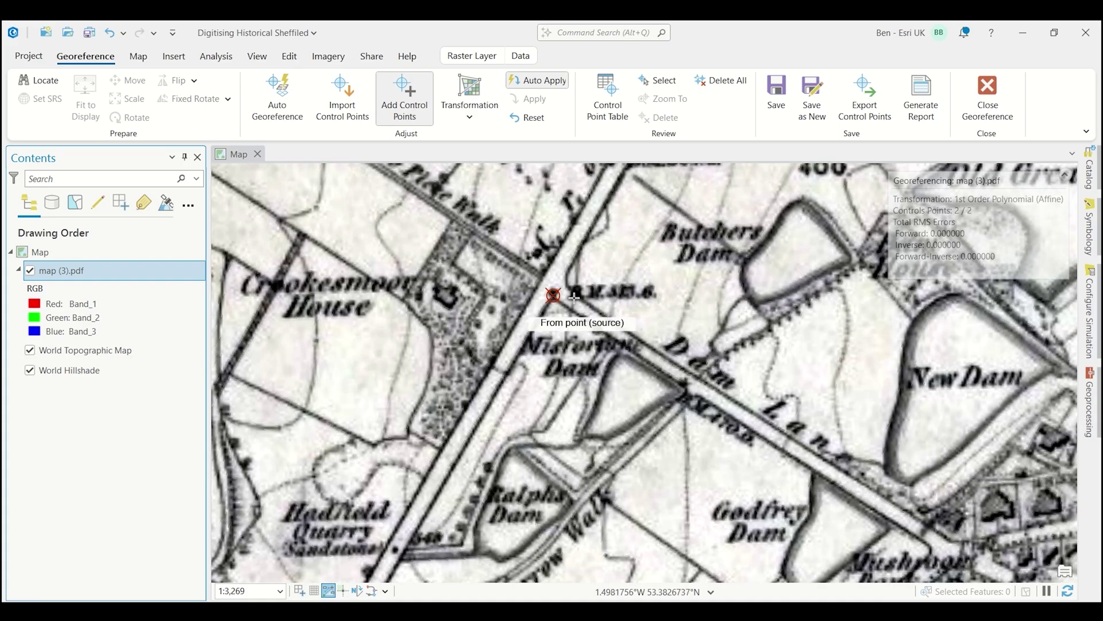
scroll(555, 303, "down", 4)
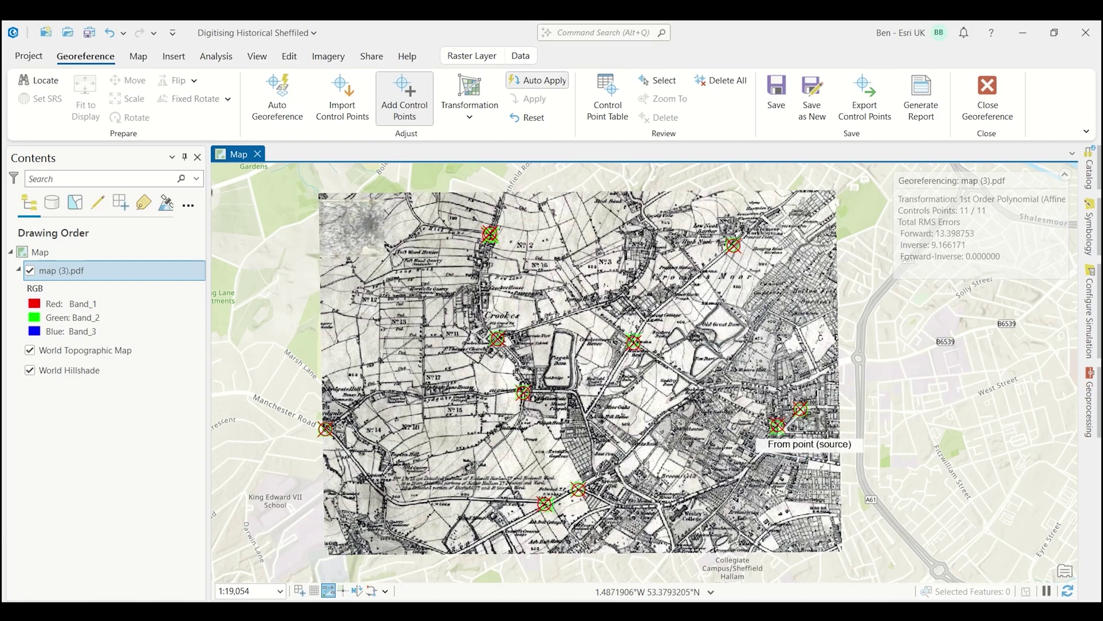
Step: Try the 3rd Order Polynomial transformation on the raster and inspect its effect across the whole sheet
scroll(793, 430, "up", 1)
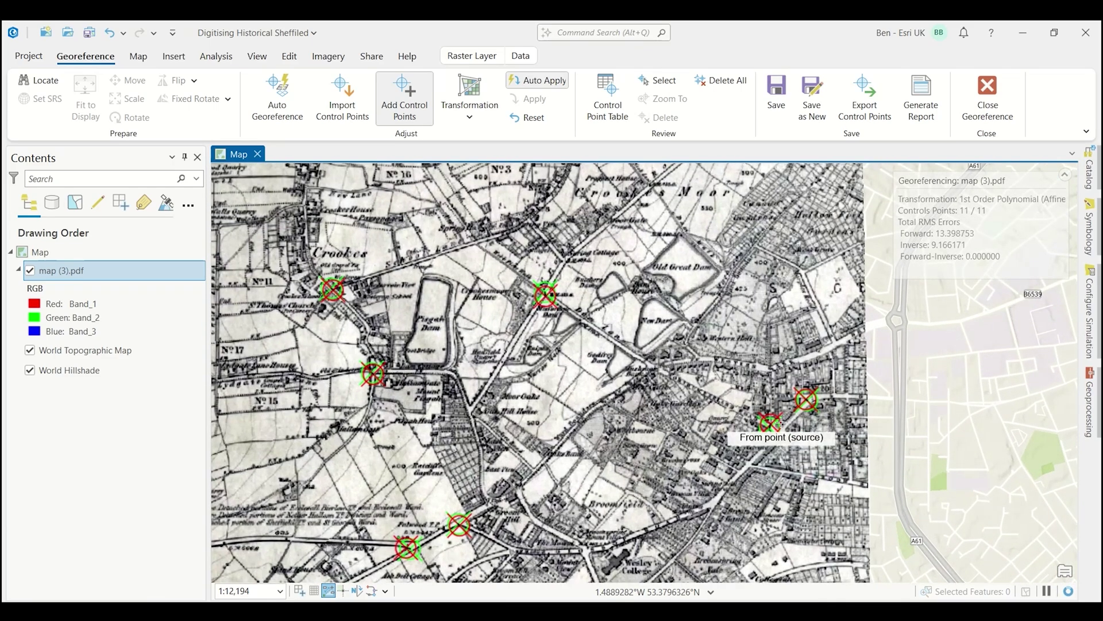
scroll(732, 400, "down", 1)
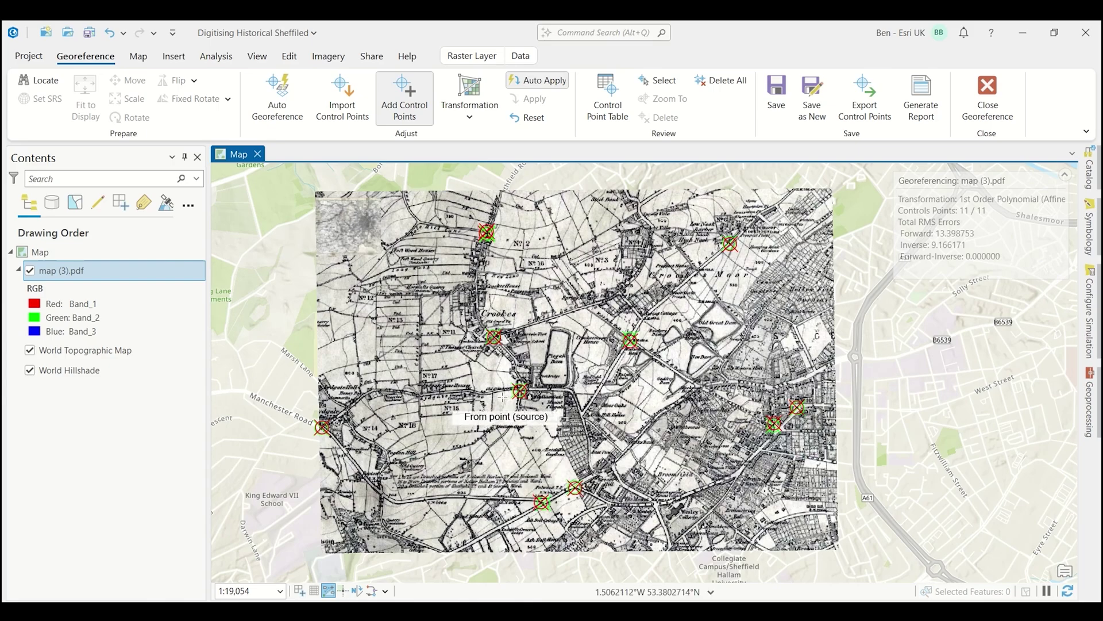
left_click(471, 117)
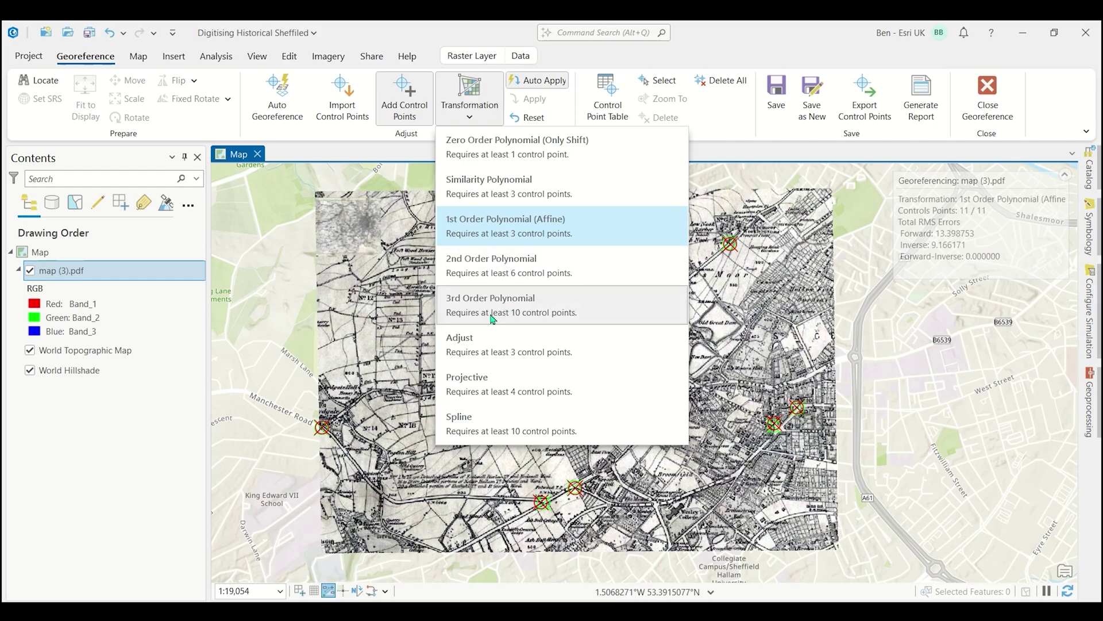
left_click(536, 318)
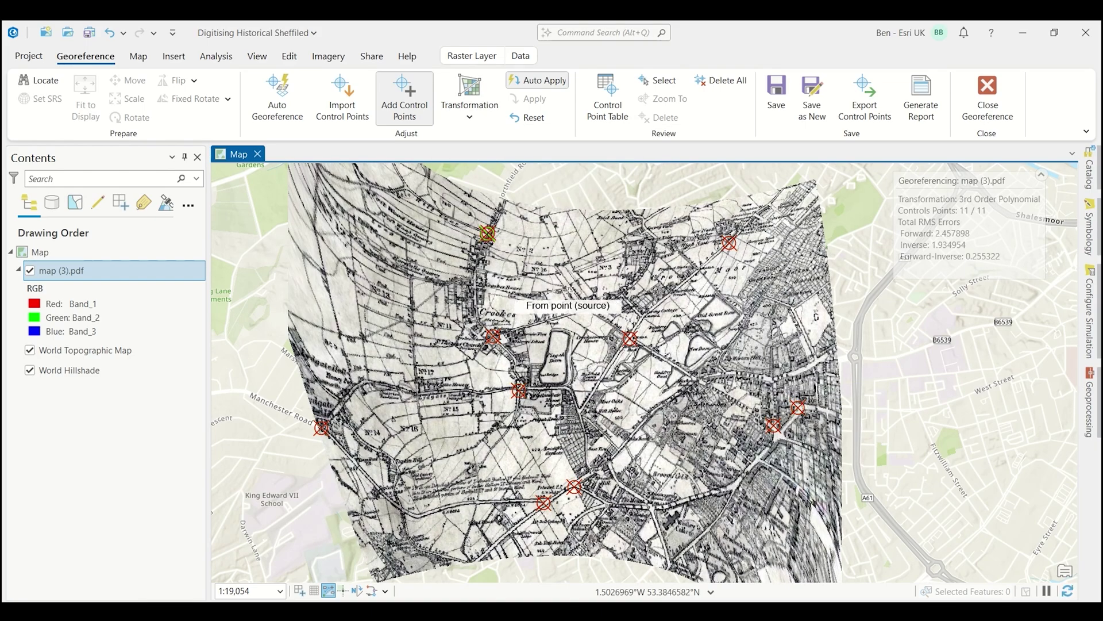
scroll(540, 282, "down", 2)
scroll(543, 273, "up", 2)
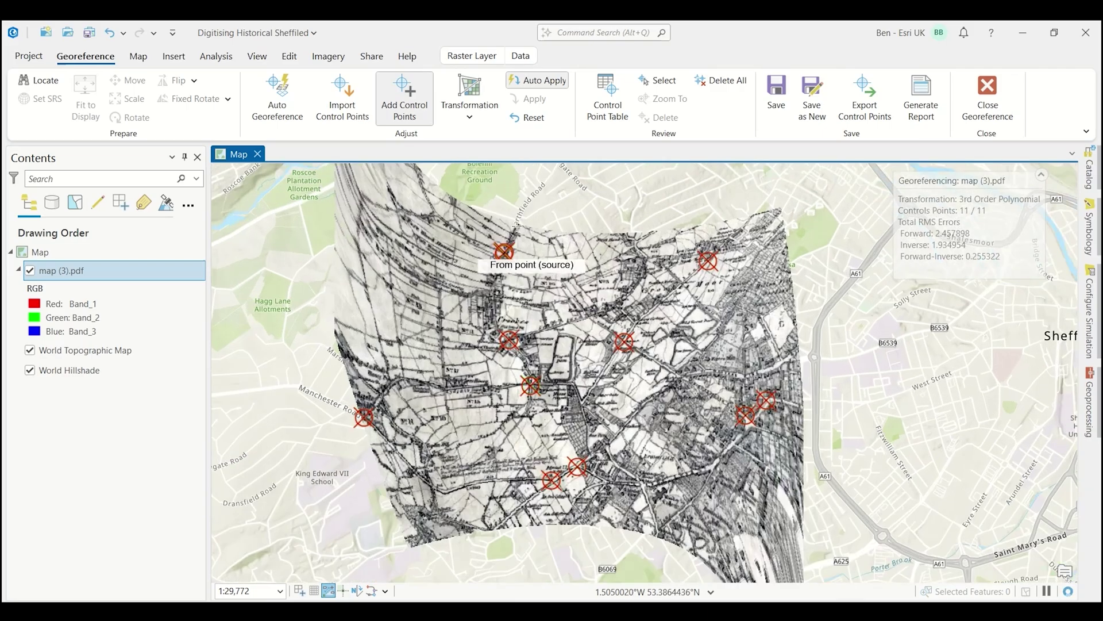
Step: Set the transformation to 1st Order Polynomial (Affine) and save the georeferencing to the raster
left_click(470, 107)
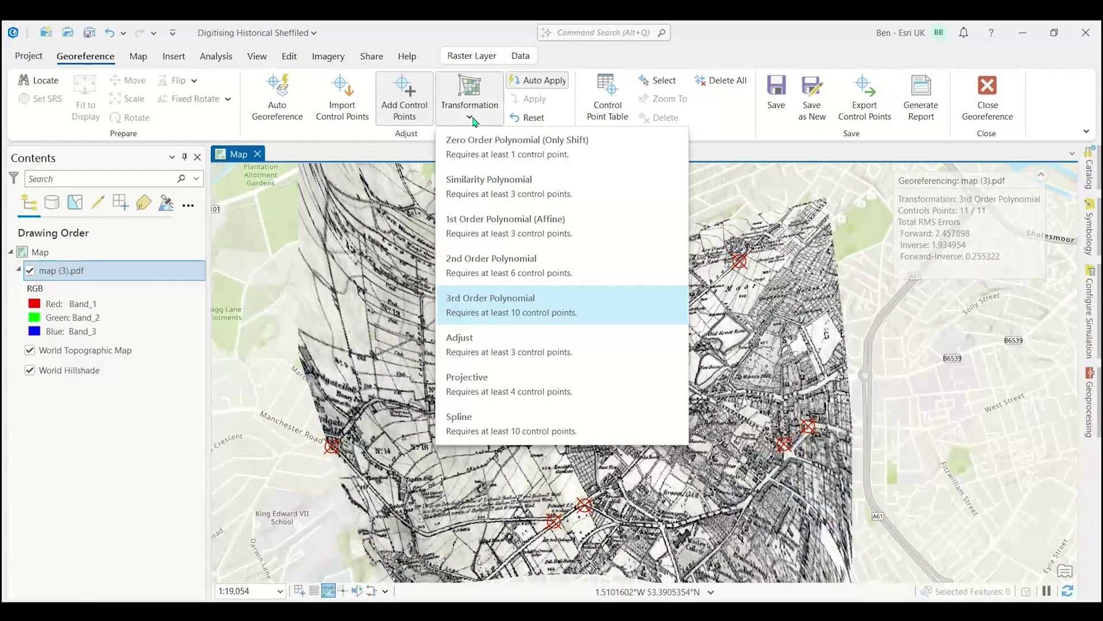
left_click(506, 220)
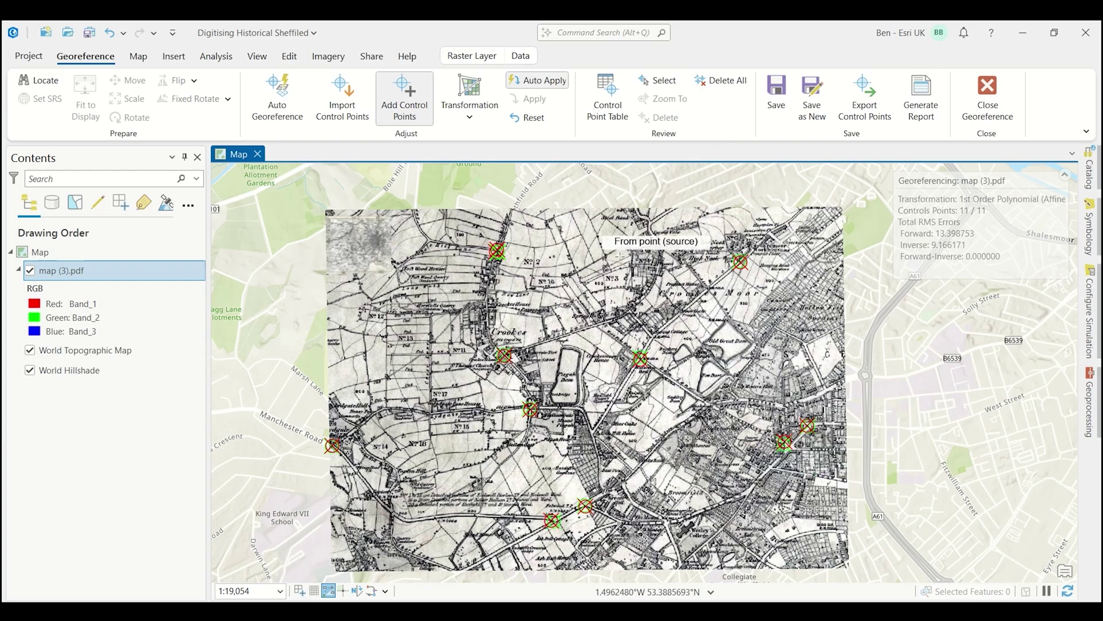
left_click(773, 97)
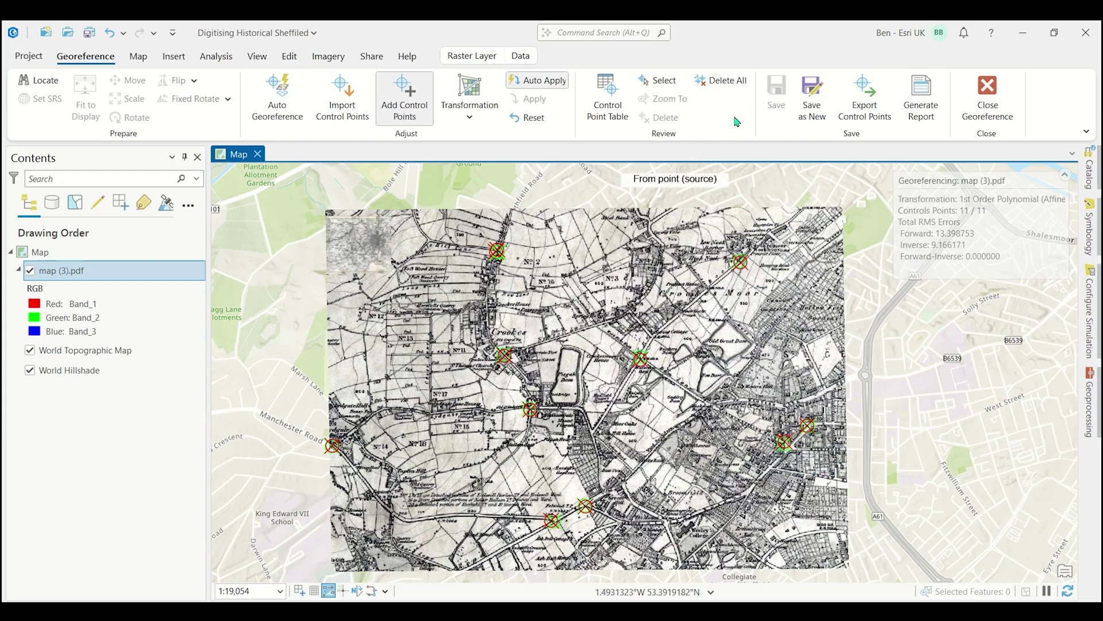
Step: Compare map (3).pdf with the modern basemap using the Swipe tool
scroll(635, 365, "up", 3)
scroll(632, 366, "down", 3)
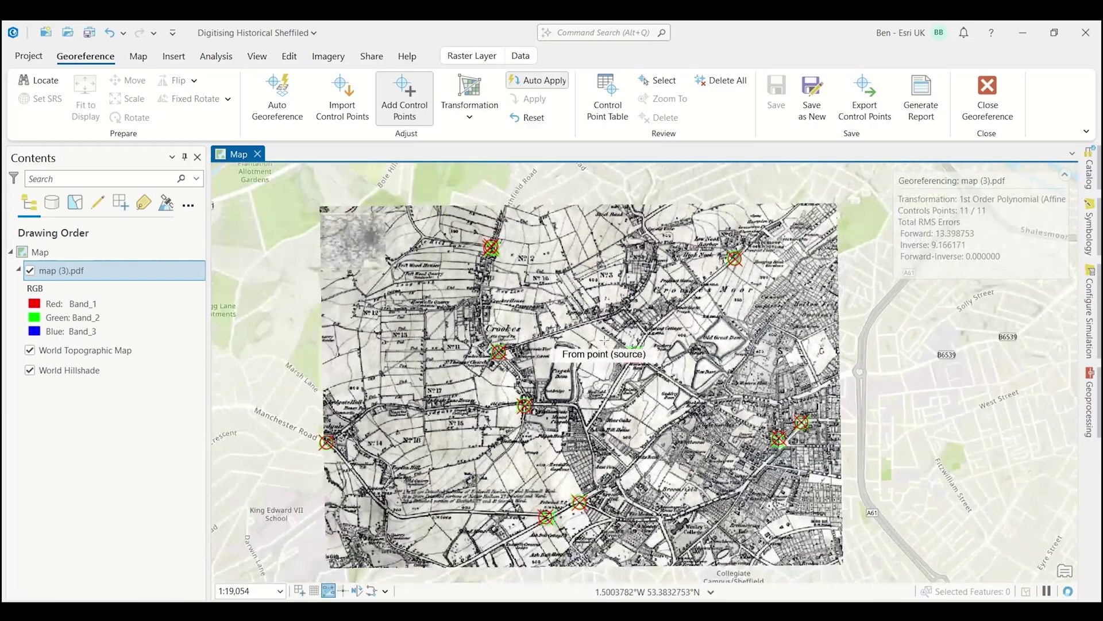
left_click(100, 276)
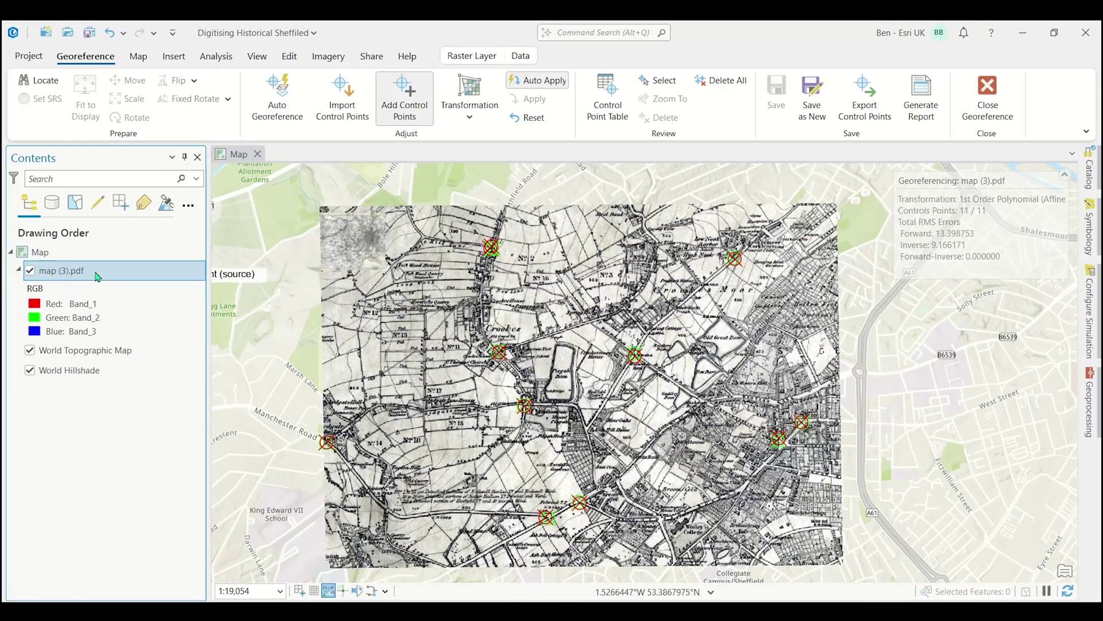
left_click(83, 318)
left_click(86, 274)
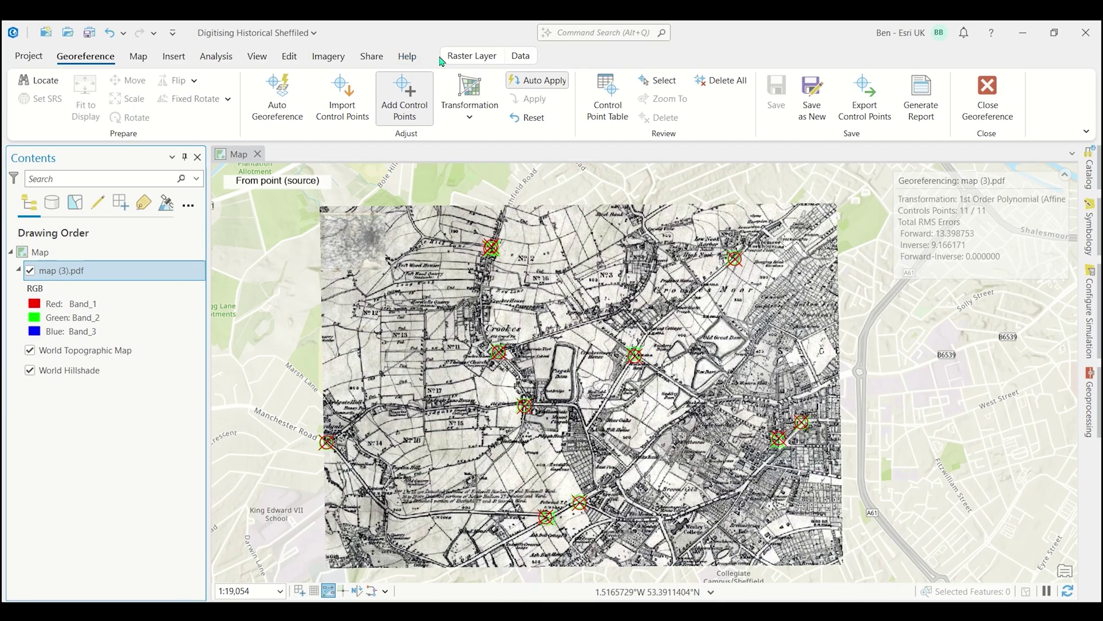
left_click(471, 57)
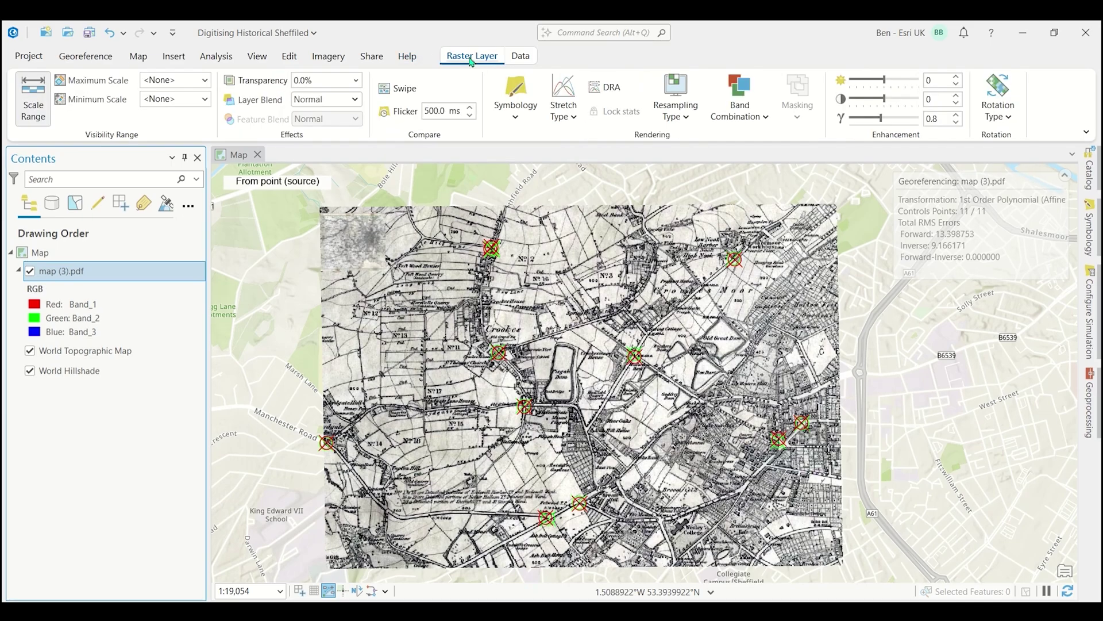
left_click(404, 91)
left_click_drag(595, 231, 502, 186)
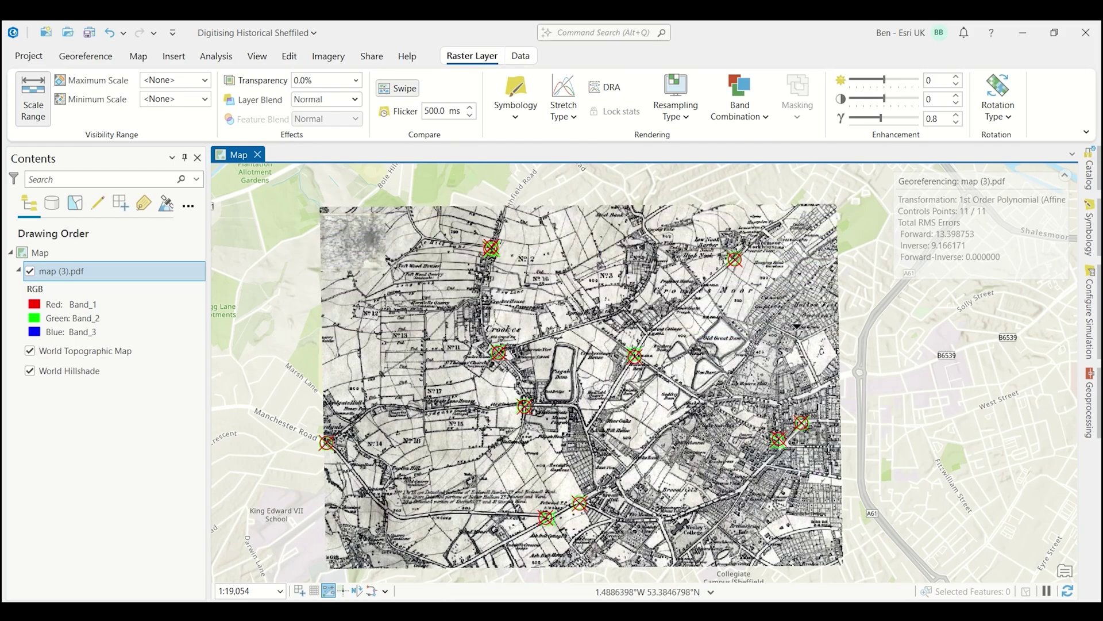